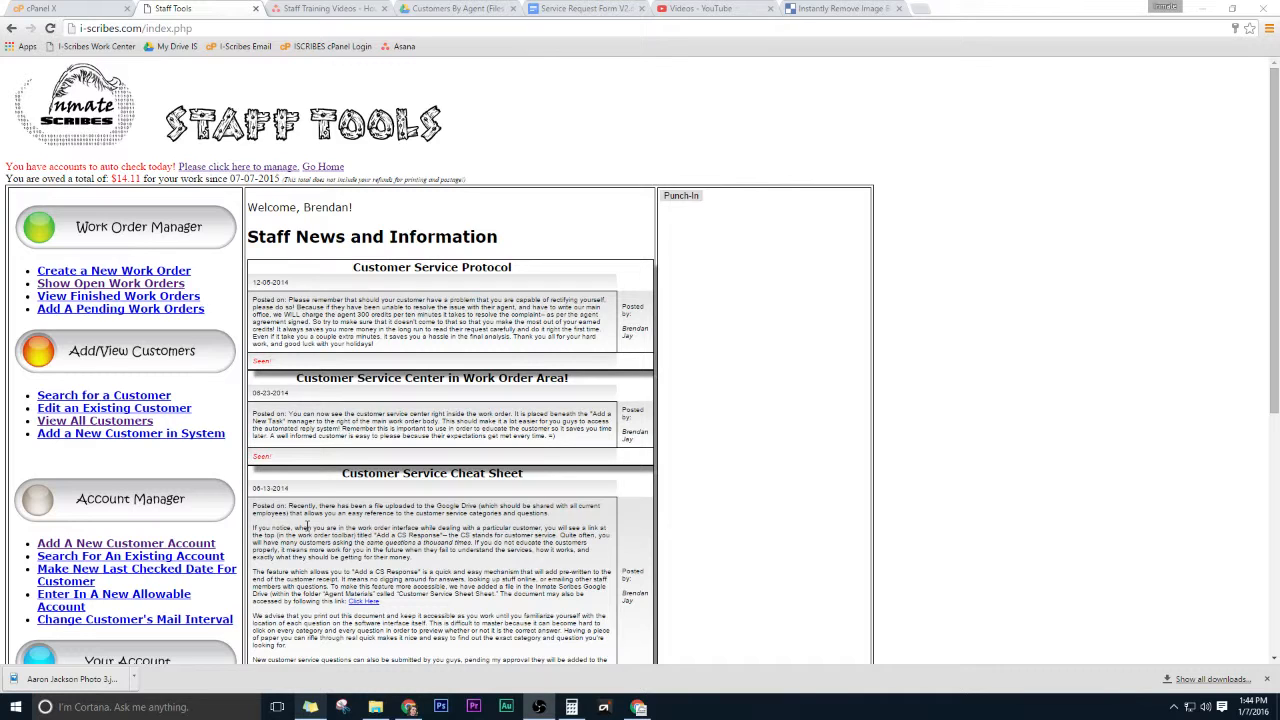
Create a new work order for the Test Account customer with no staff comments.
{"action": "left_click", "coordinate": [1268, 680]}
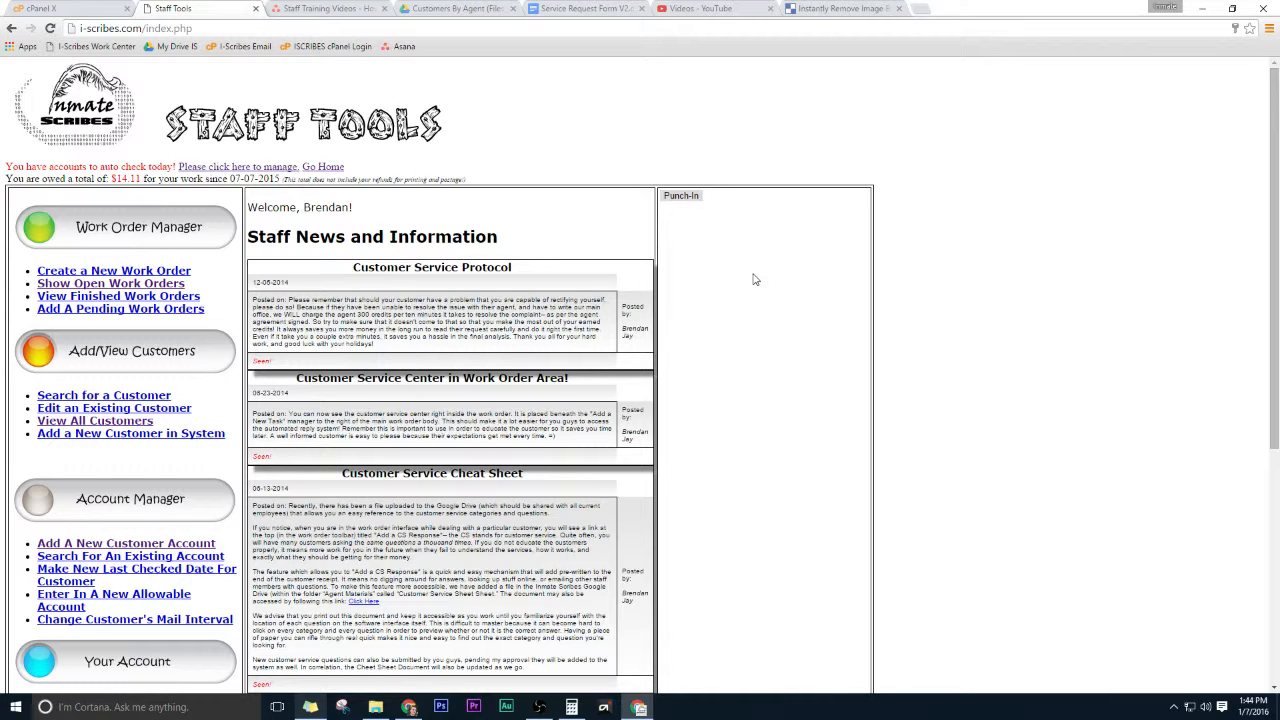
{"action": "left_click", "coordinate": [115, 272]}
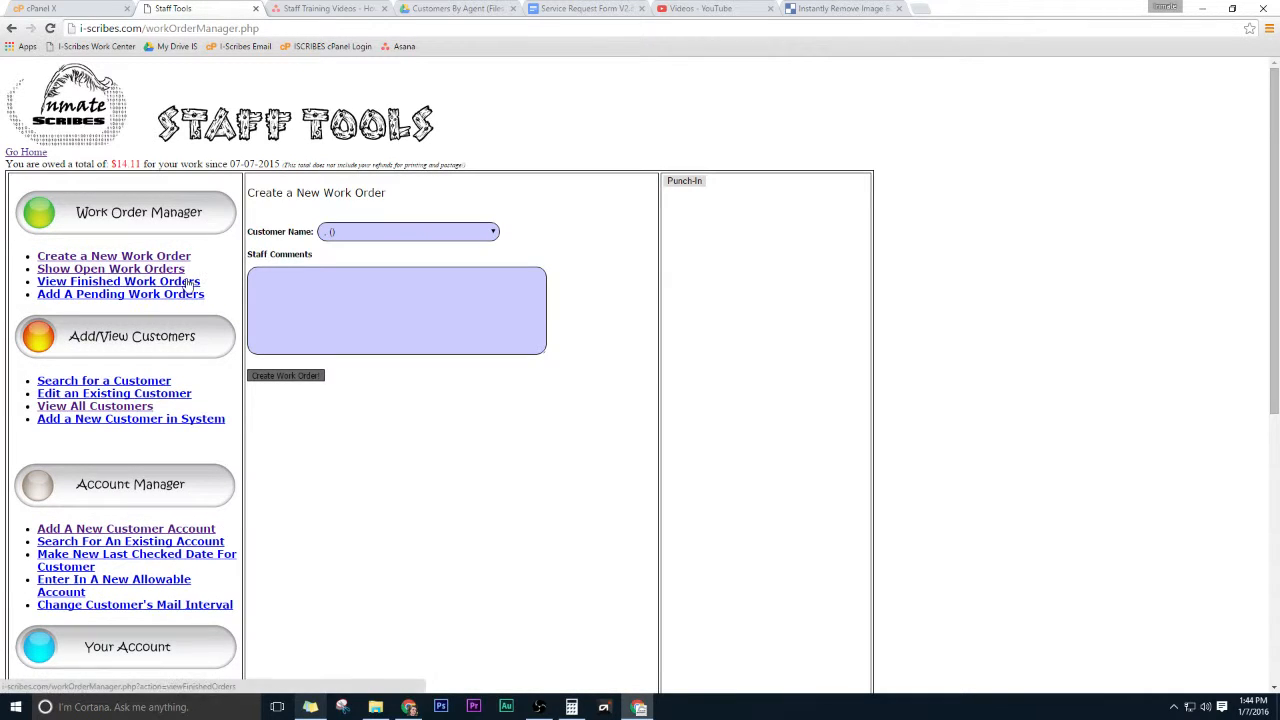
{"action": "left_click", "coordinate": [380, 236]}
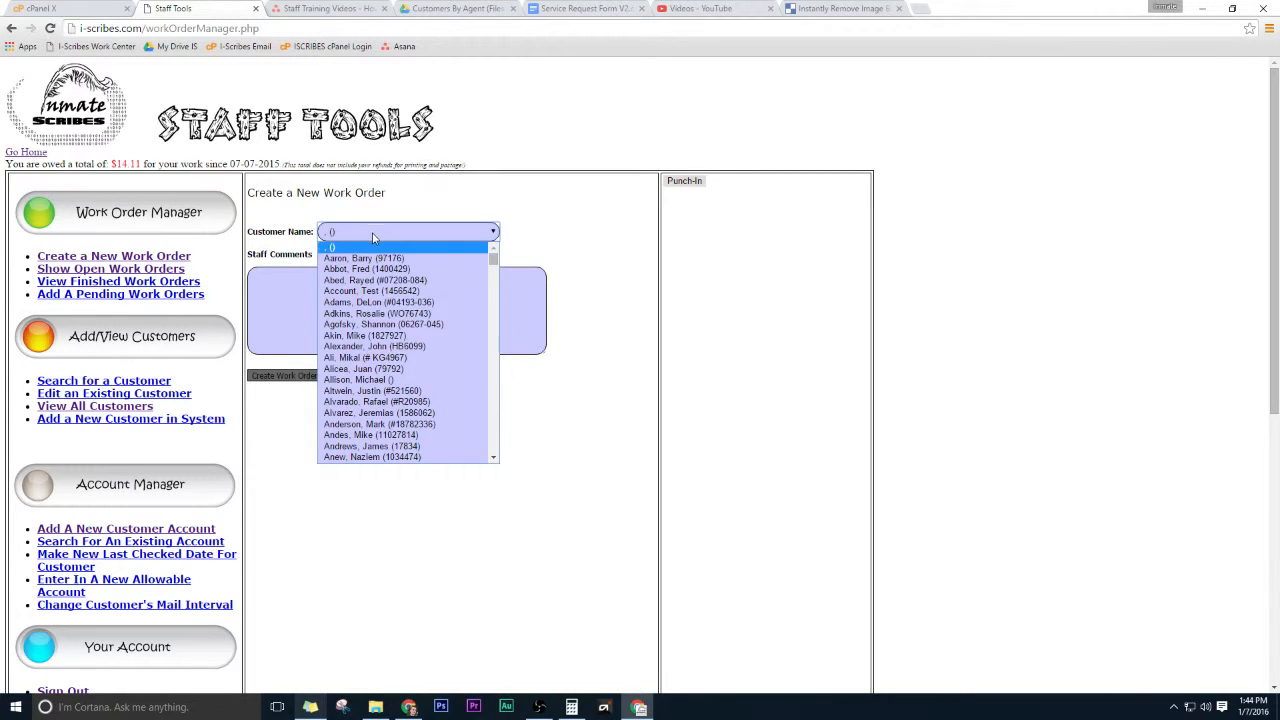
{"action": "left_click", "coordinate": [374, 237]}
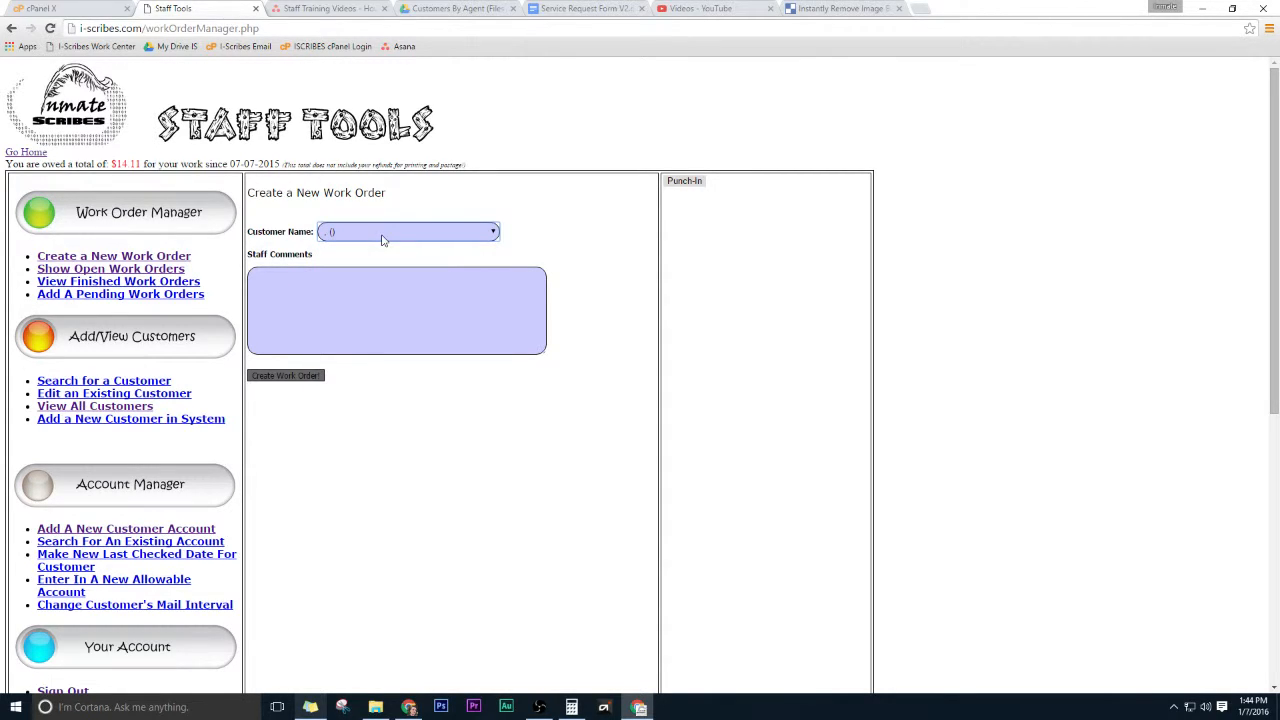
{"action": "left_click", "coordinate": [384, 236]}
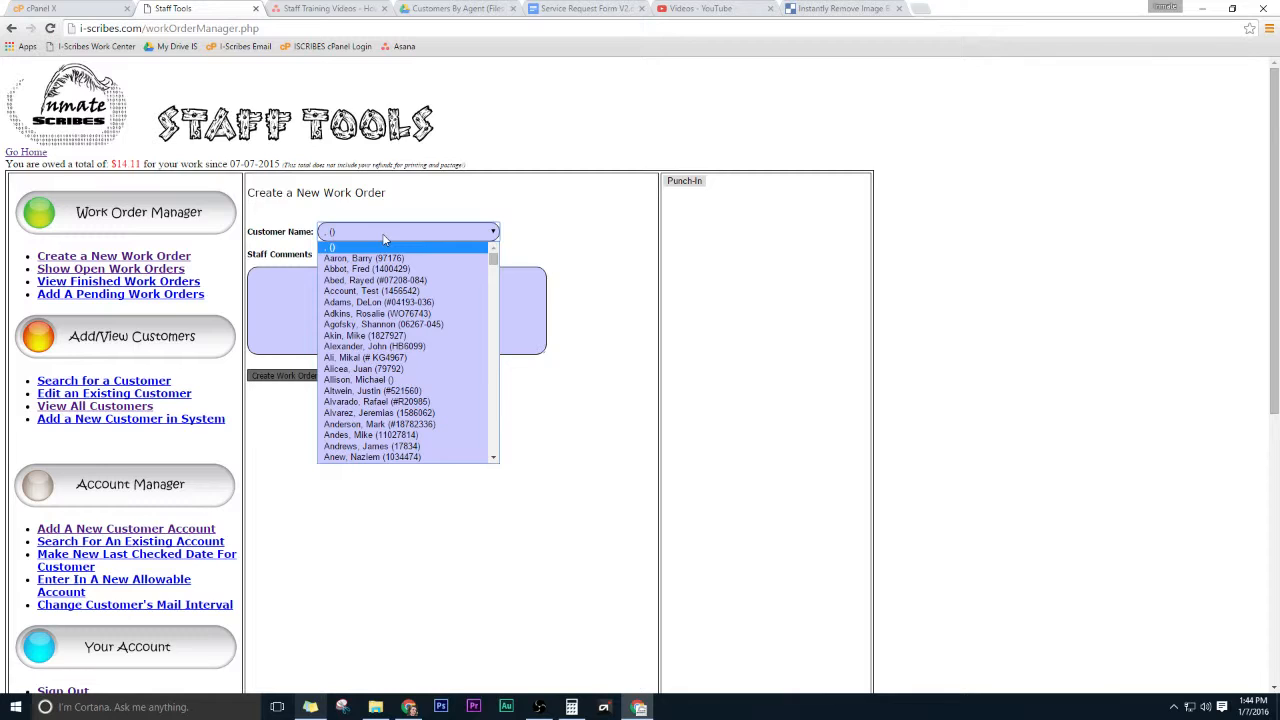
{"action": "type", "text": "ac"}
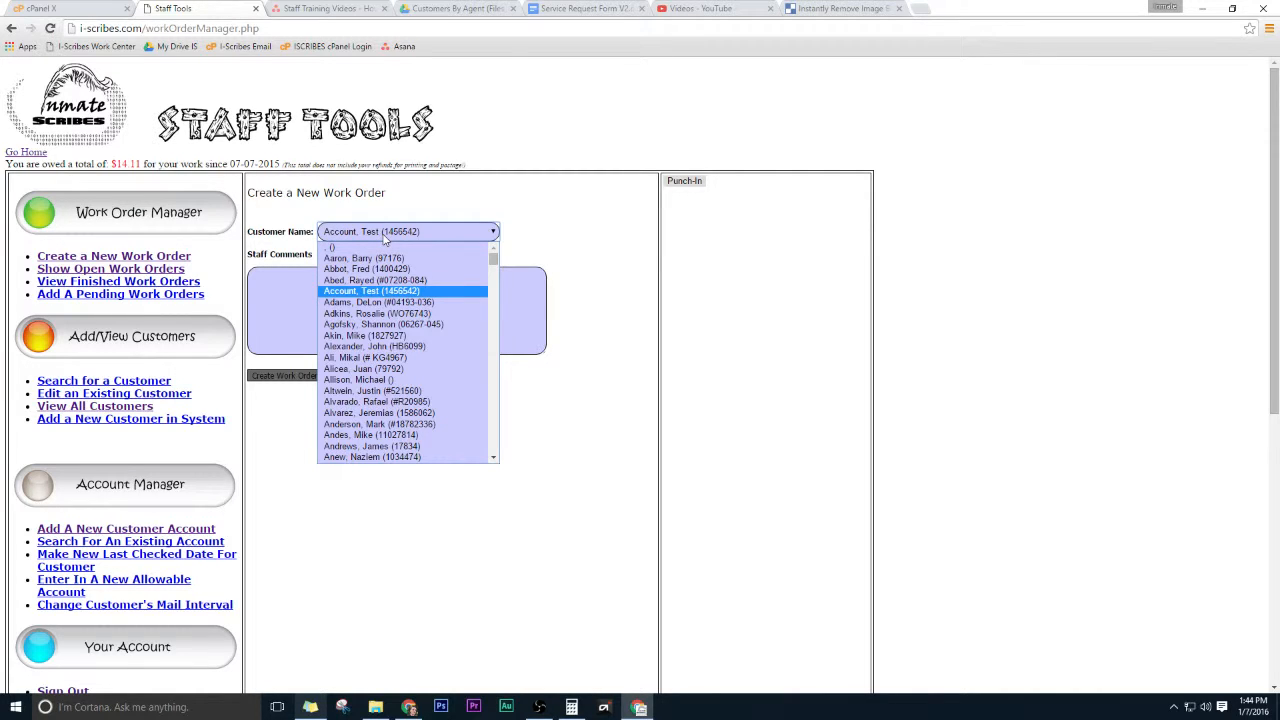
{"action": "key", "text": "Return"}
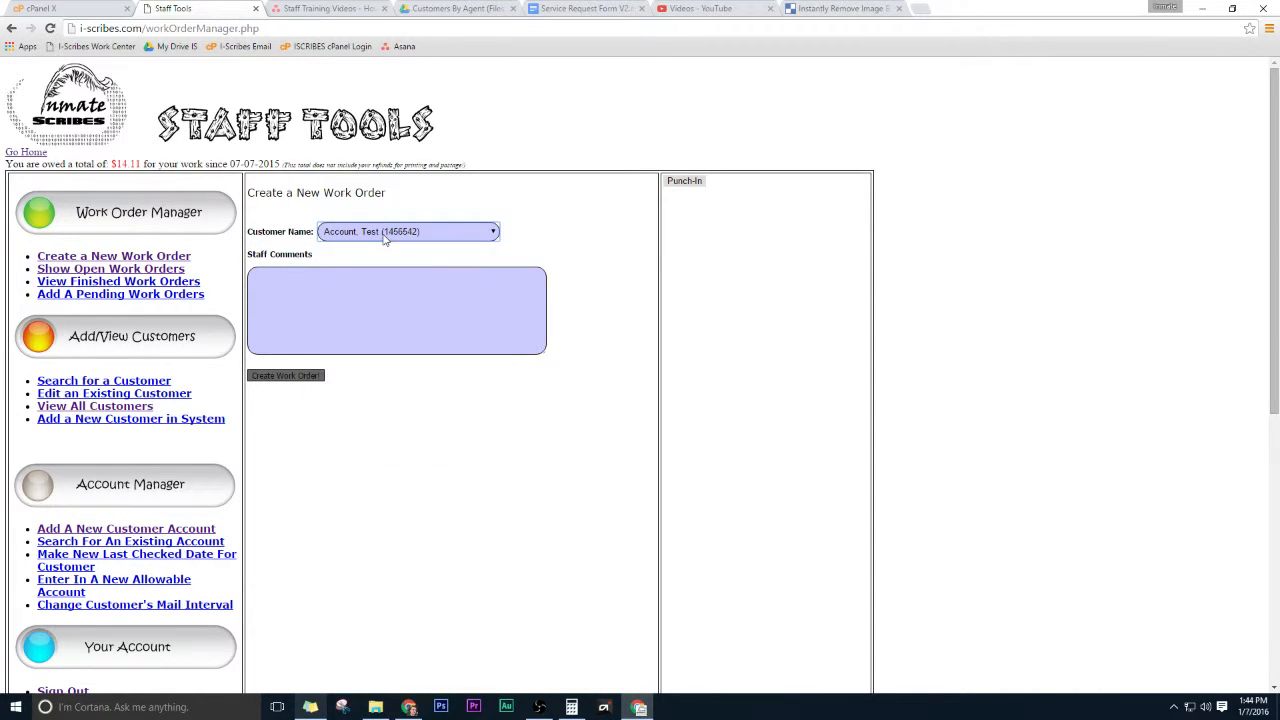
{"action": "left_click", "coordinate": [284, 377]}
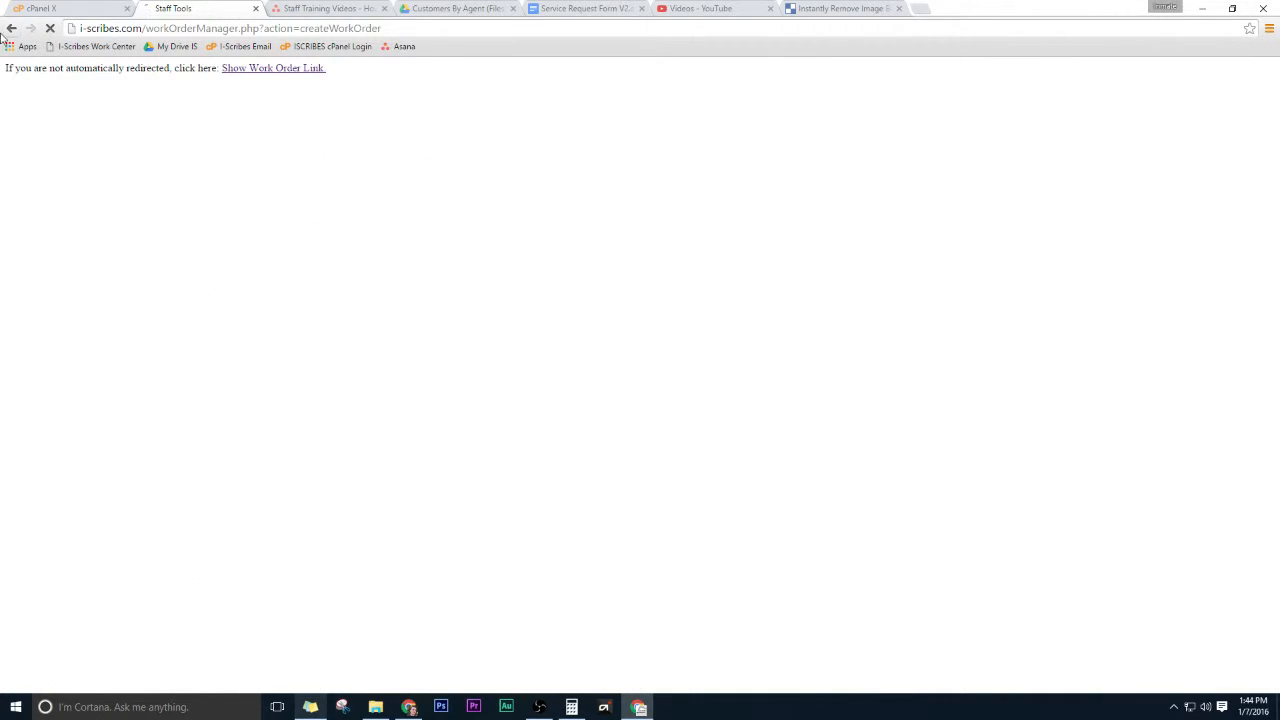
Follow the work order link, log back in as a staff member, and return to Staff Tools.
{"action": "left_click", "coordinate": [140, 67]}
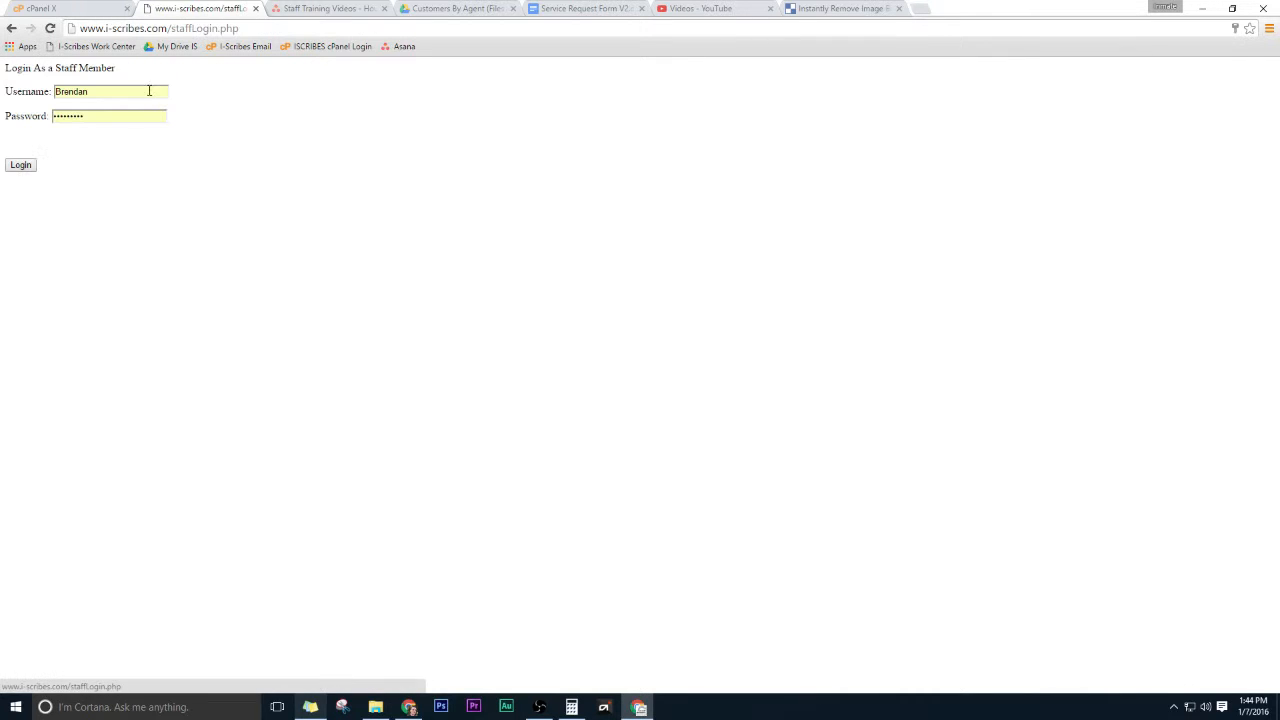
{"action": "left_click", "coordinate": [24, 166]}
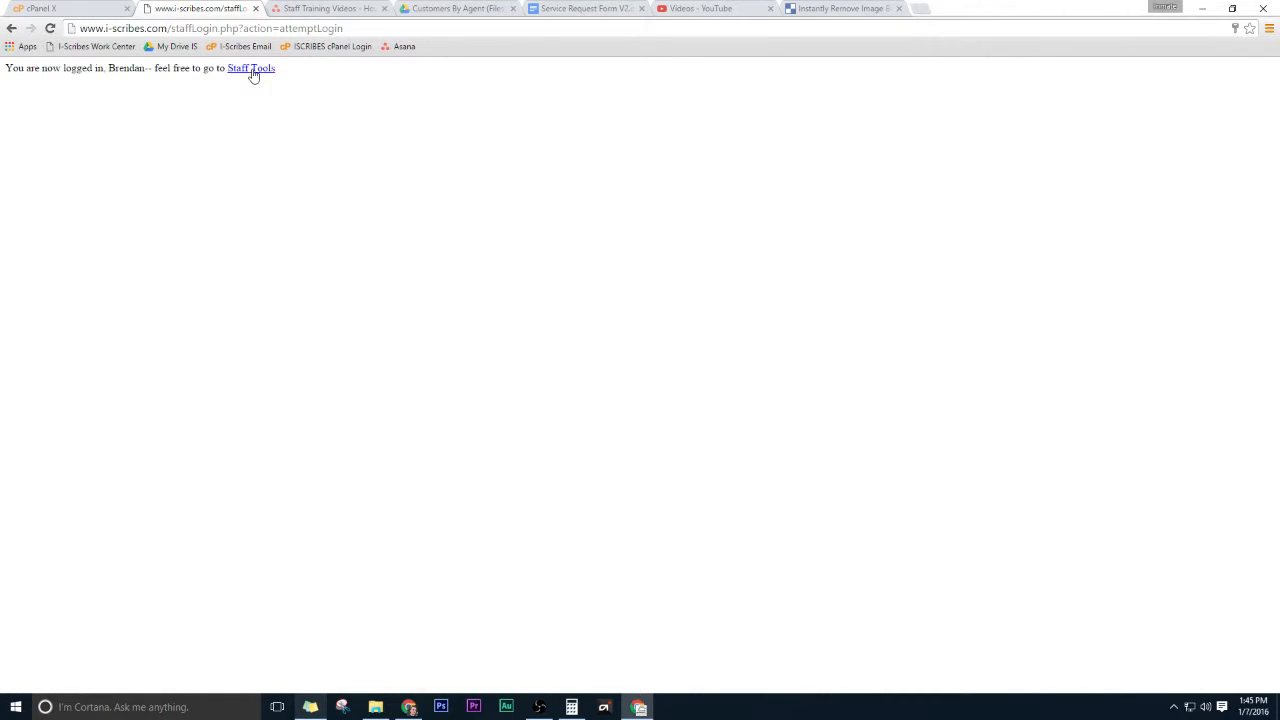
{"action": "left_click", "coordinate": [251, 70]}
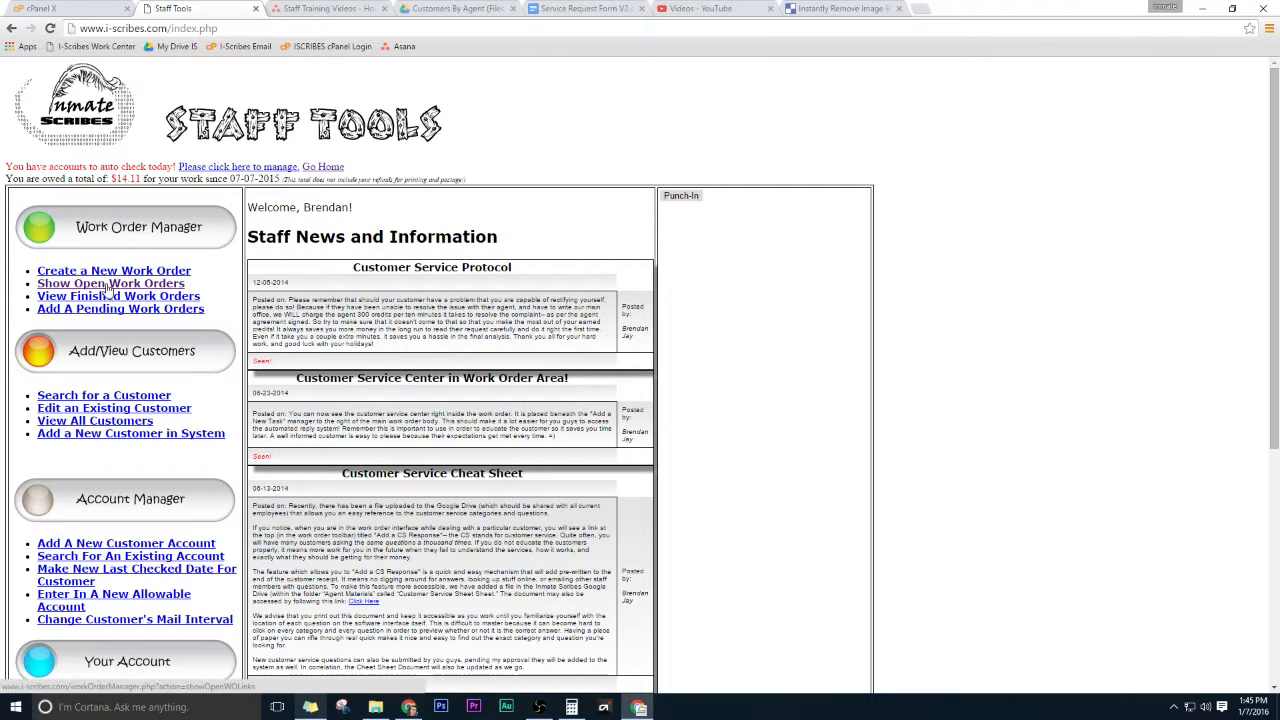
Open the list of open work orders and examine its Days Old column.
{"action": "left_click", "coordinate": [108, 286]}
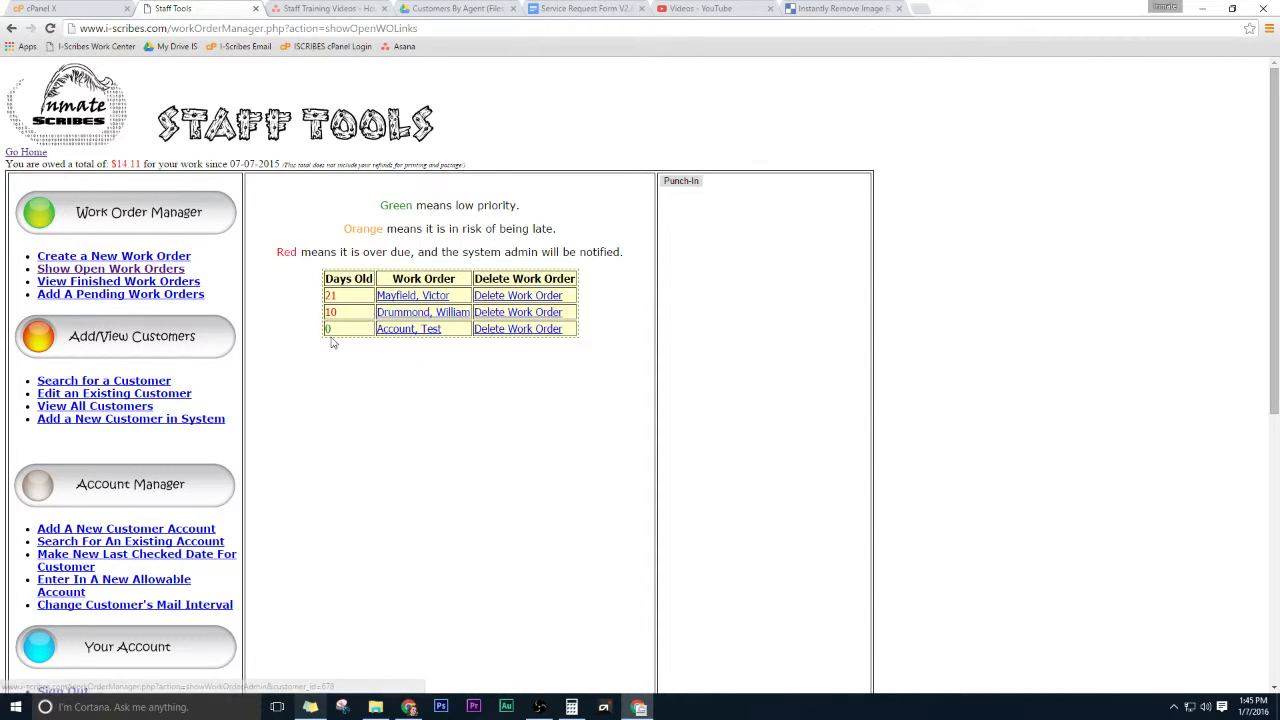
{"action": "left_click_drag", "start_coordinate": [325, 279], "coordinate": [375, 280]}
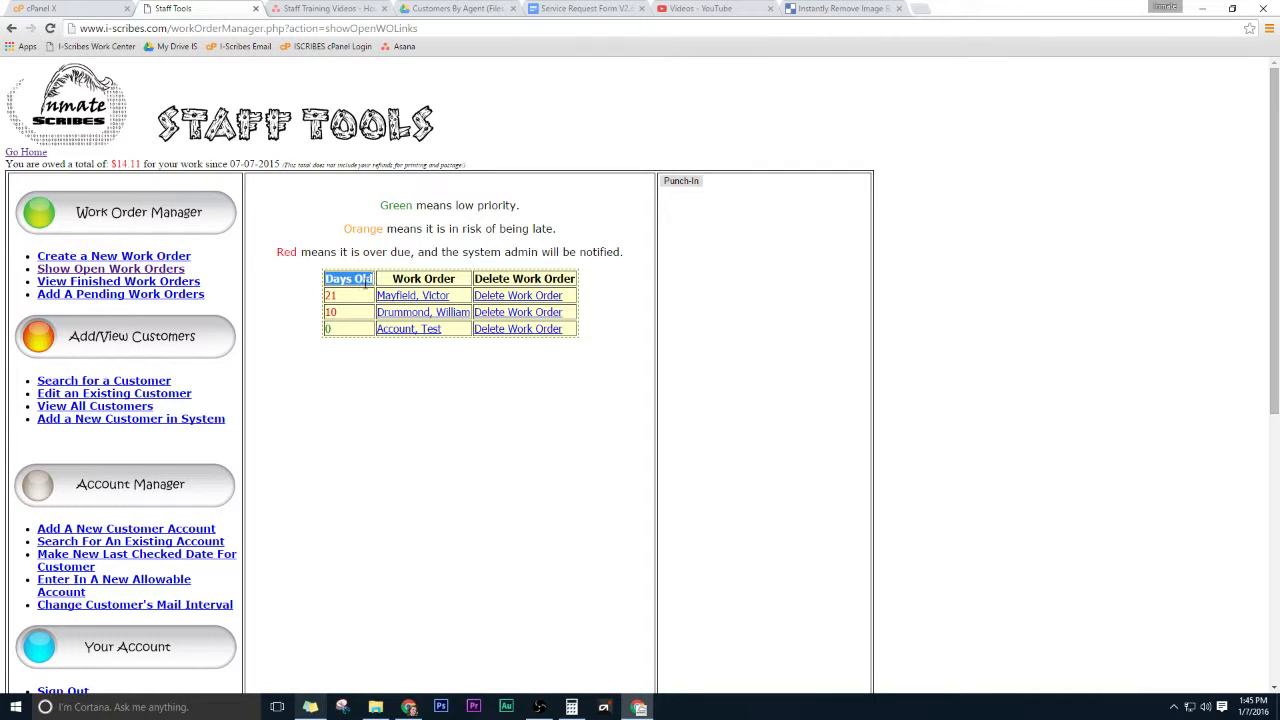
{"action": "left_click", "coordinate": [352, 371]}
{"action": "double_click", "coordinate": [353, 279]}
{"action": "left_click", "coordinate": [342, 333]}
Open the Test Account work order from the open work orders list.
{"action": "left_click", "coordinate": [86, 273]}
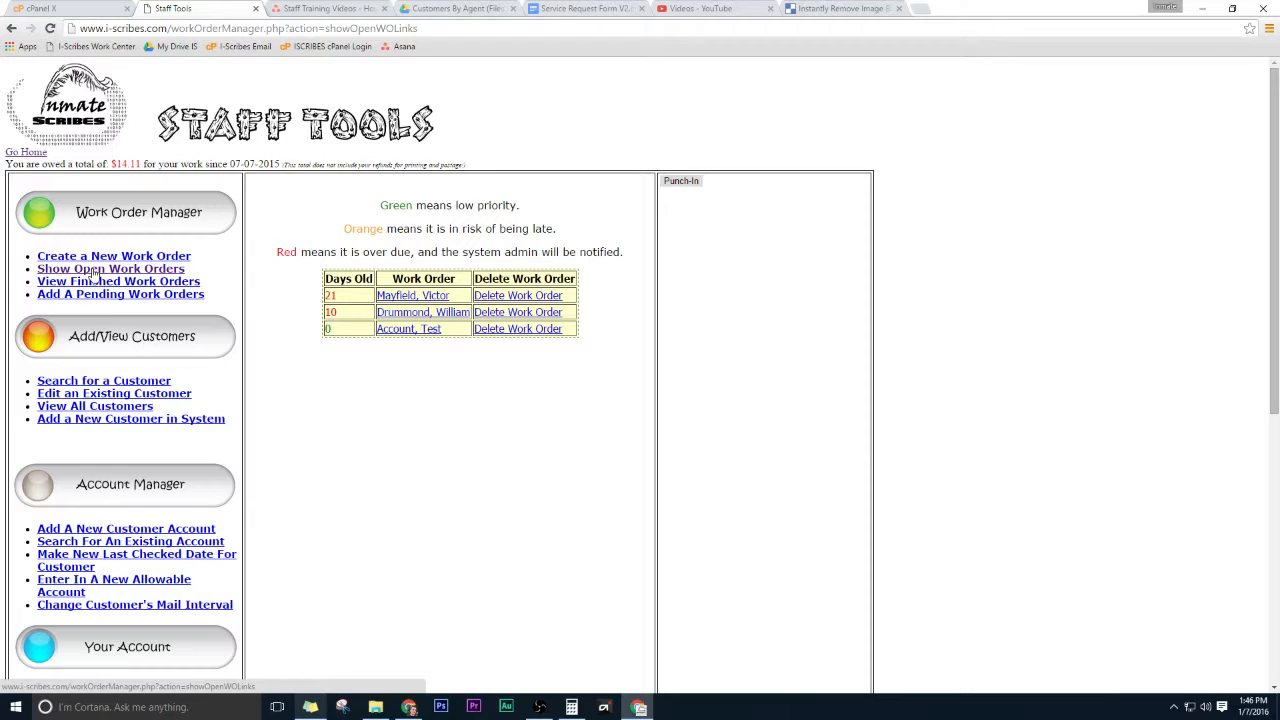
{"action": "left_click", "coordinate": [96, 258]}
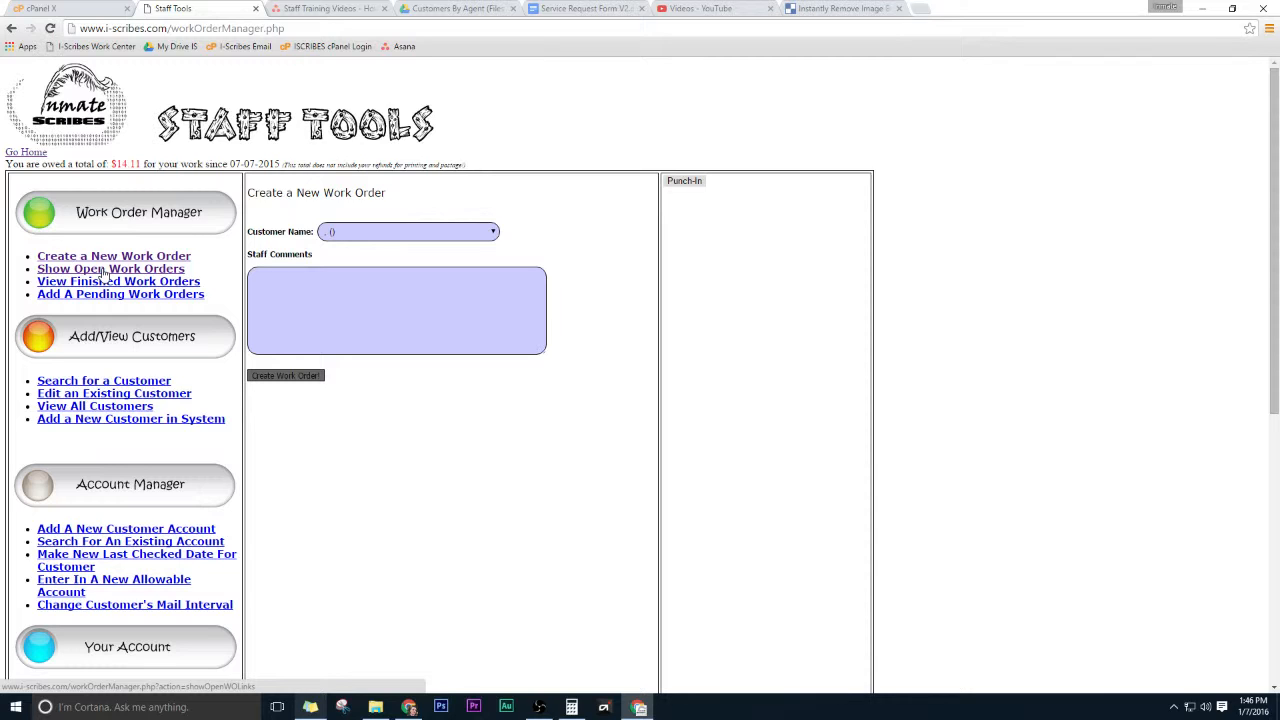
{"action": "left_click", "coordinate": [104, 270]}
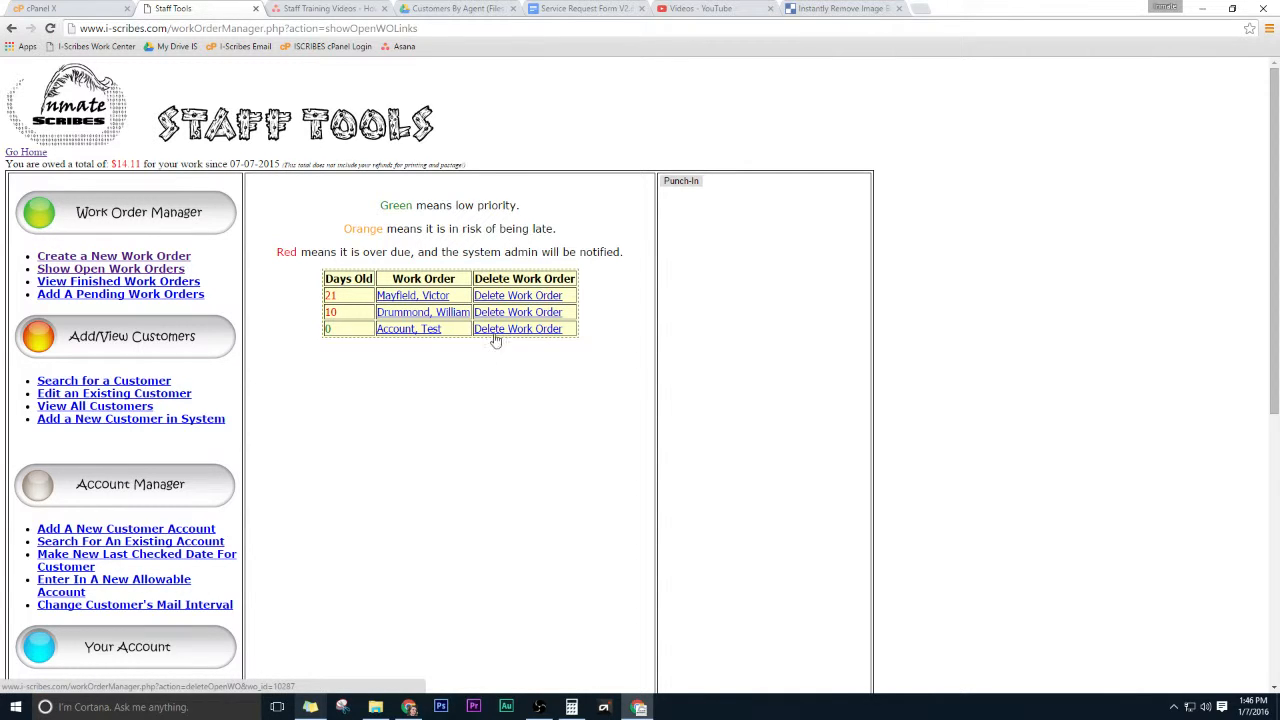
{"action": "left_click", "coordinate": [417, 336]}
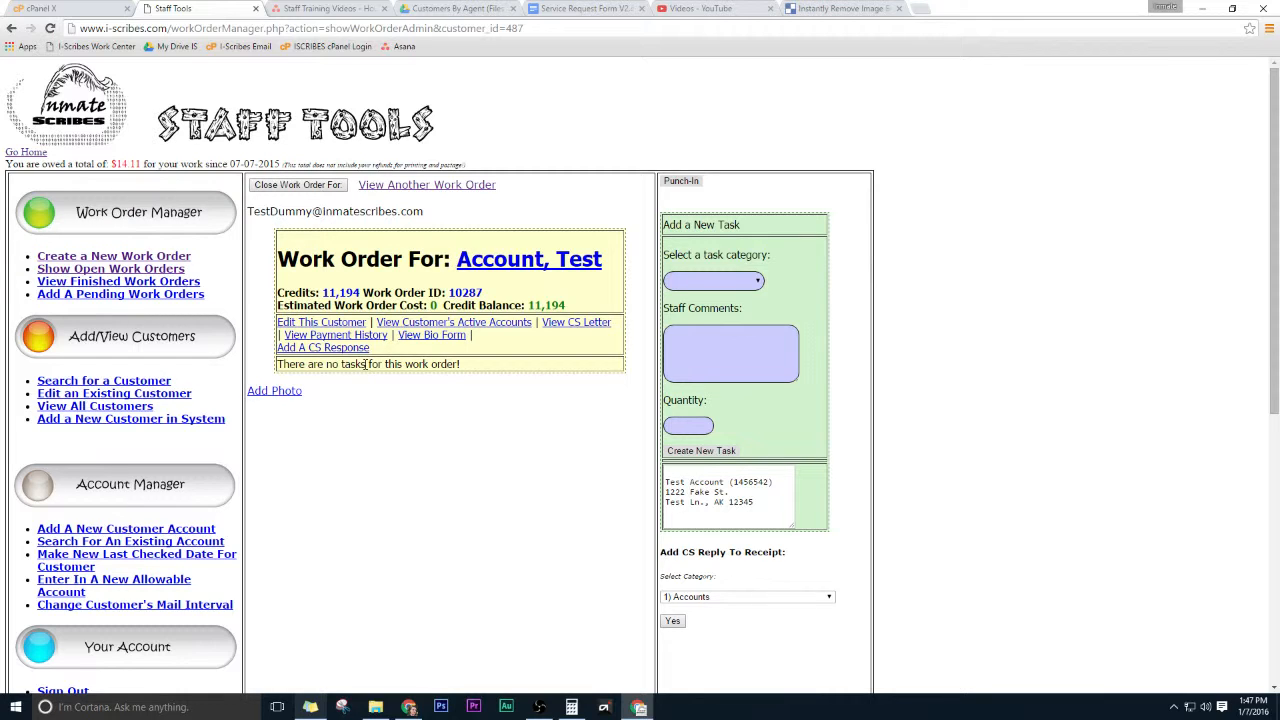
{"action": "left_click", "coordinate": [424, 187]}
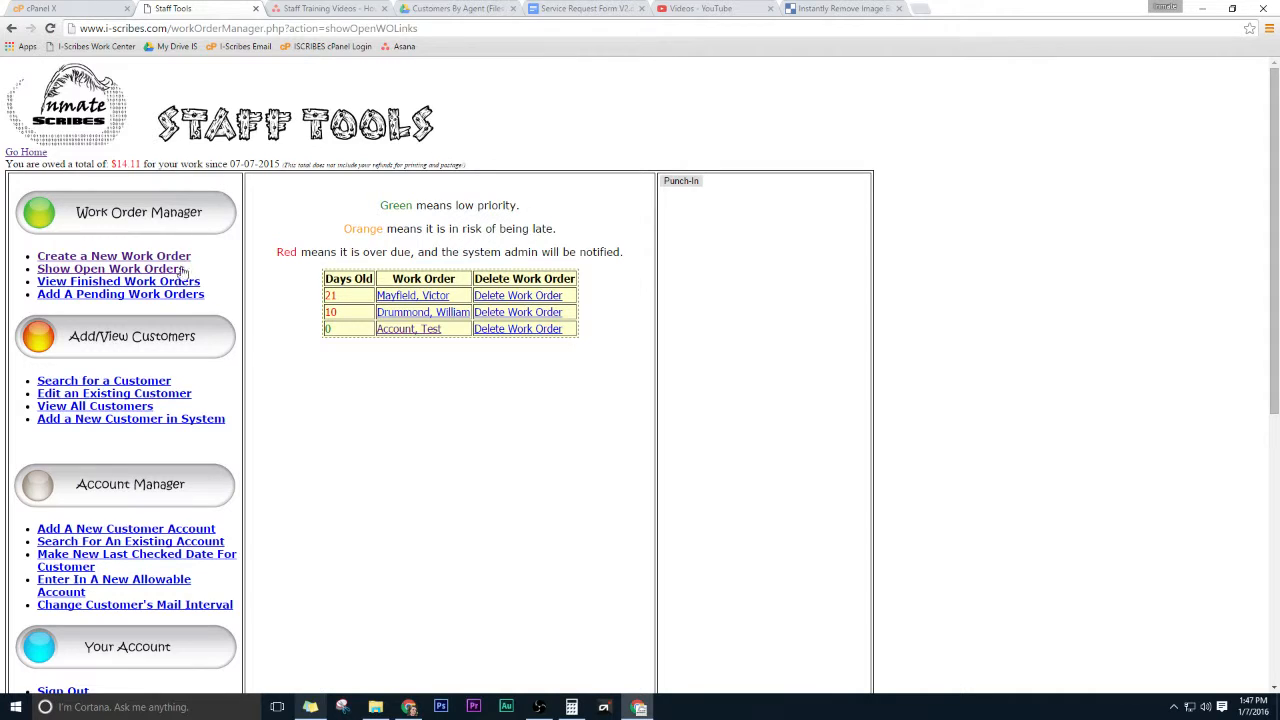
{"action": "left_click", "coordinate": [436, 330]}
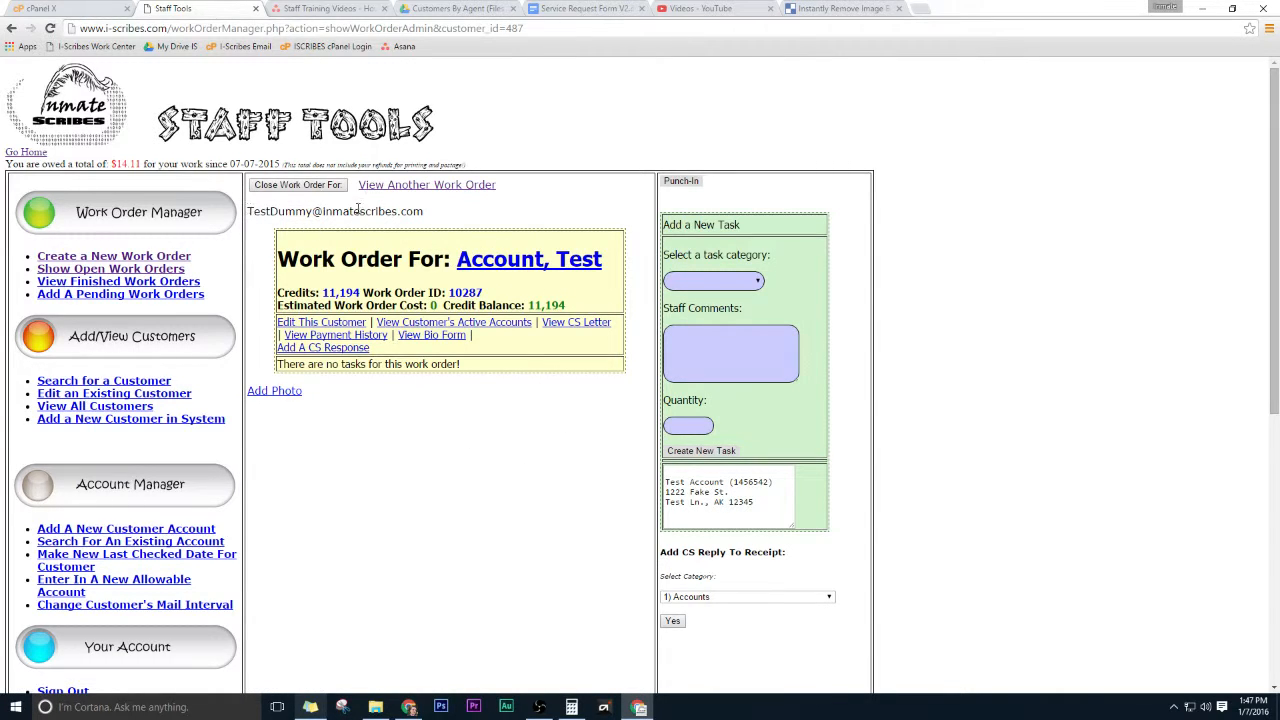
Copy the customer's e-mail address into the Staff Comments box and clear it again.
{"action": "left_click_drag", "start_coordinate": [432, 212], "coordinate": [247, 215]}
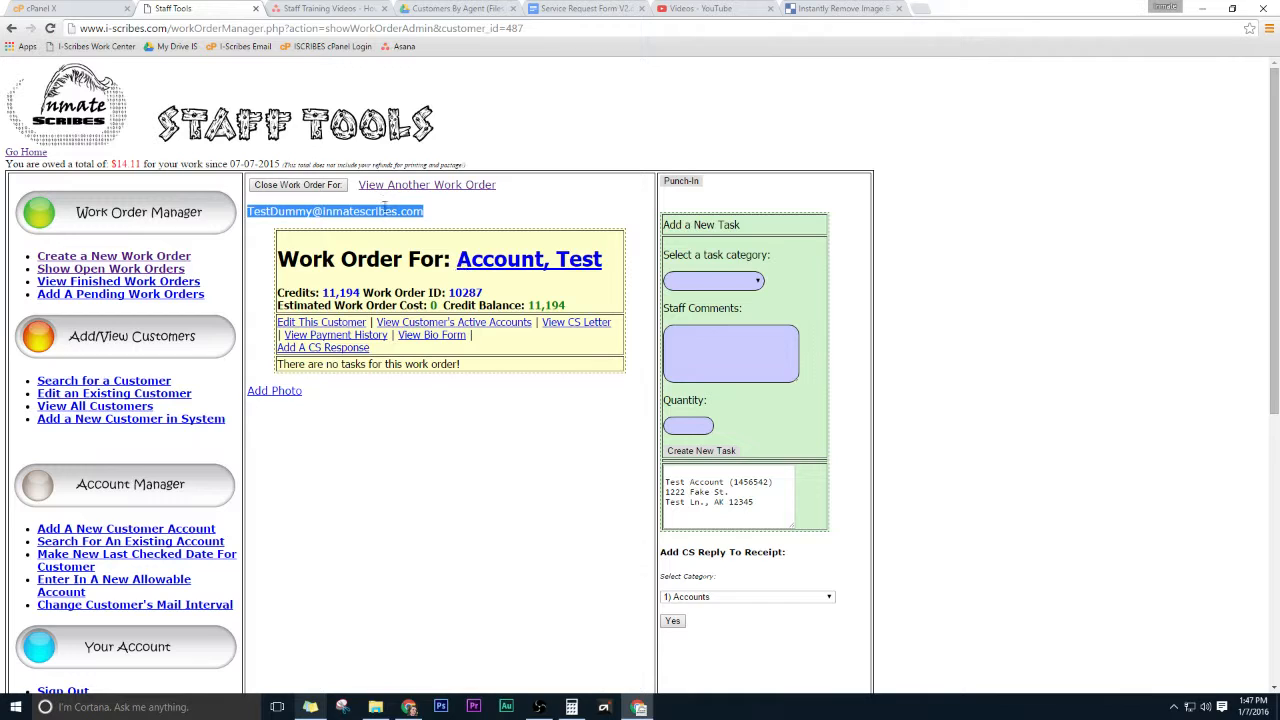
{"action": "left_click", "coordinate": [314, 212]}
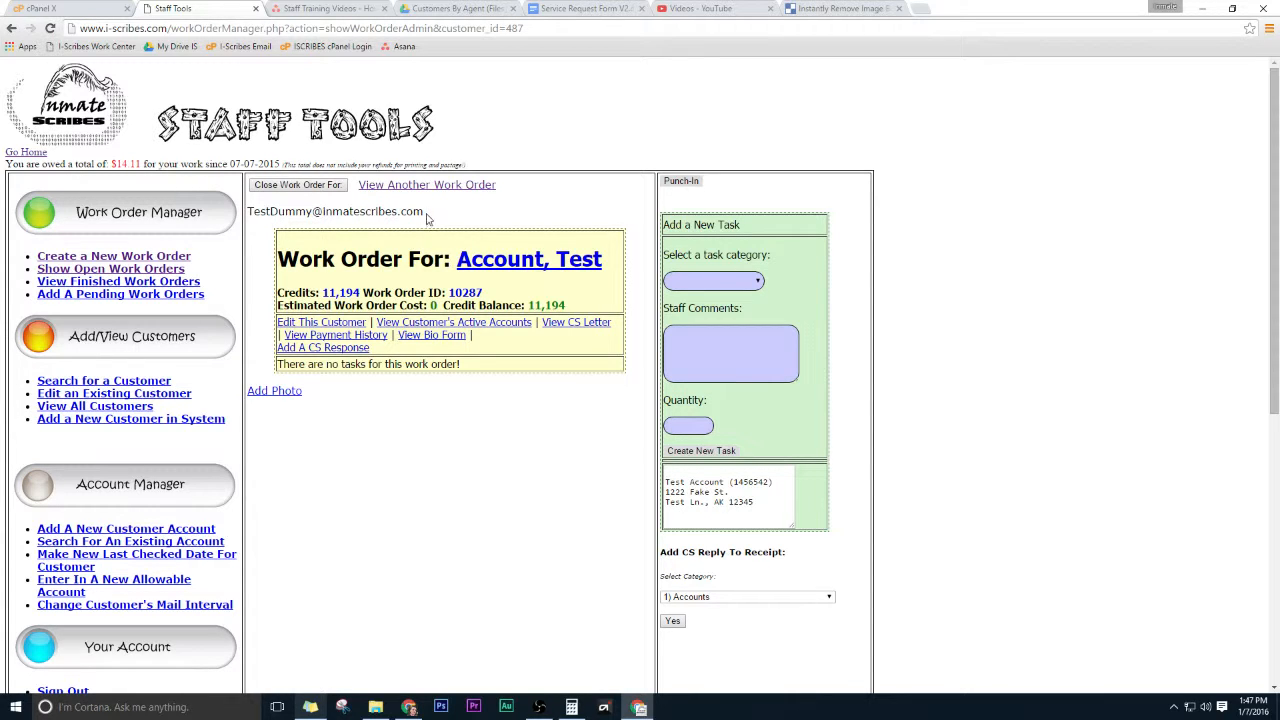
{"action": "left_click_drag", "start_coordinate": [428, 213], "coordinate": [250, 211]}
{"action": "left_click", "coordinate": [316, 208]}
{"action": "double_click", "coordinate": [303, 210]}
{"action": "left_click", "coordinate": [303, 210]}
{"action": "double_click", "coordinate": [360, 211]}
{"action": "left_click", "coordinate": [311, 211]}
{"action": "triple_click", "coordinate": [311, 211]}
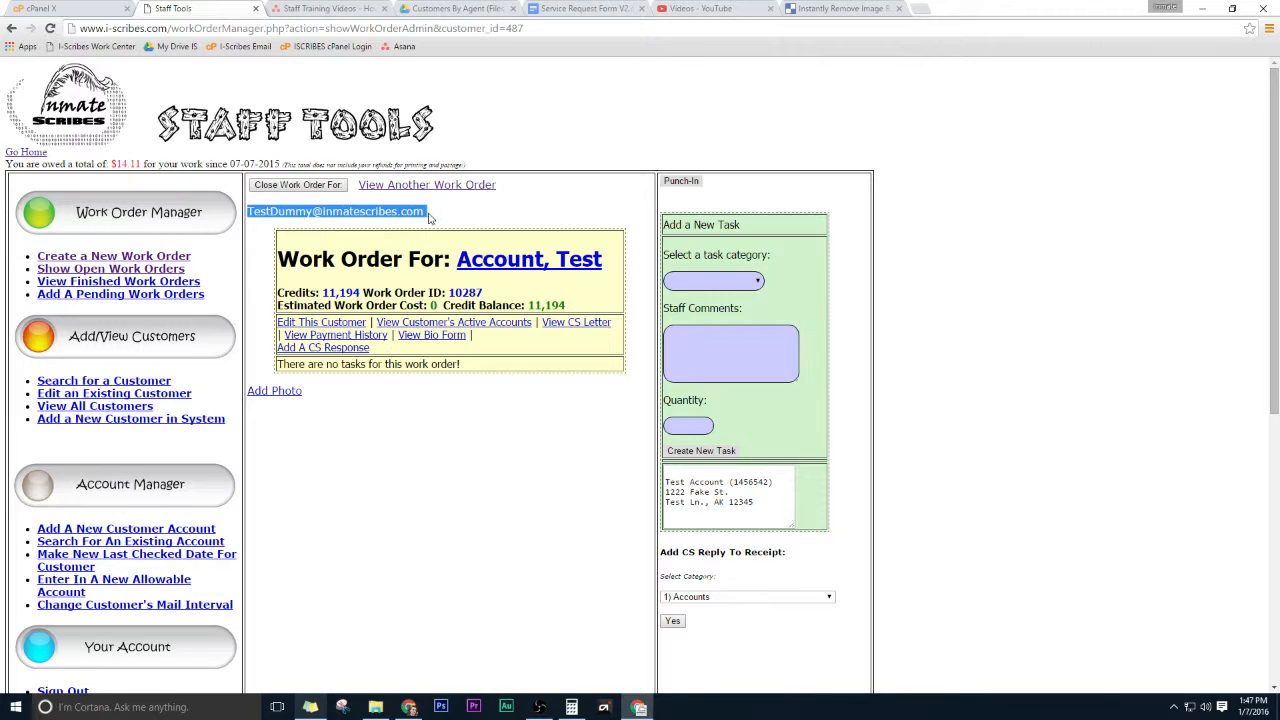
{"action": "right_click", "coordinate": [305, 216]}
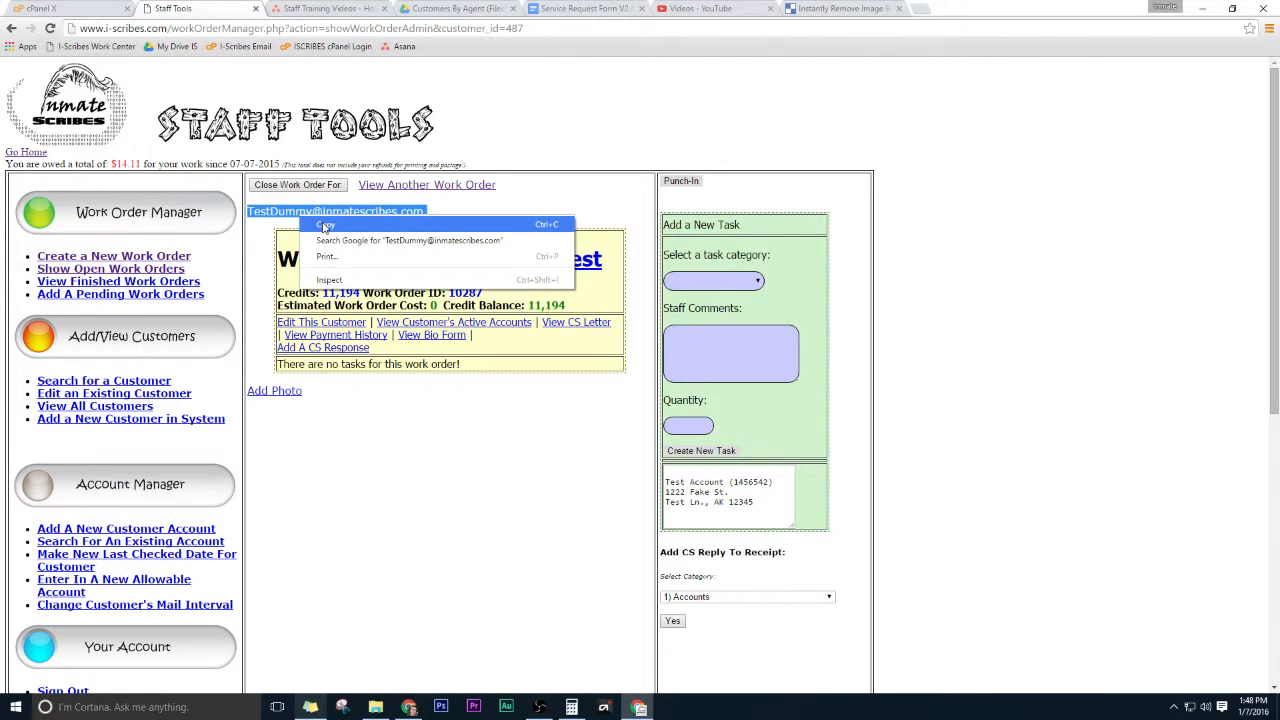
{"action": "left_click", "coordinate": [456, 208]}
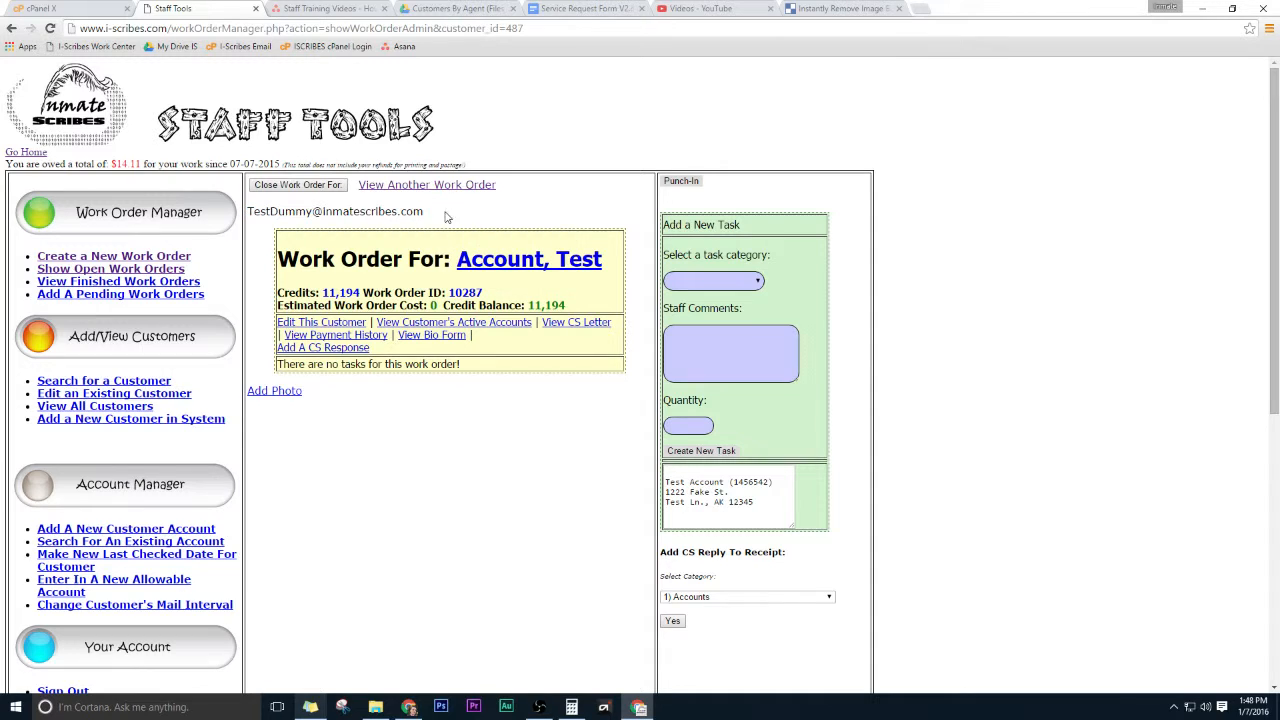
{"action": "triple_click", "coordinate": [350, 212]}
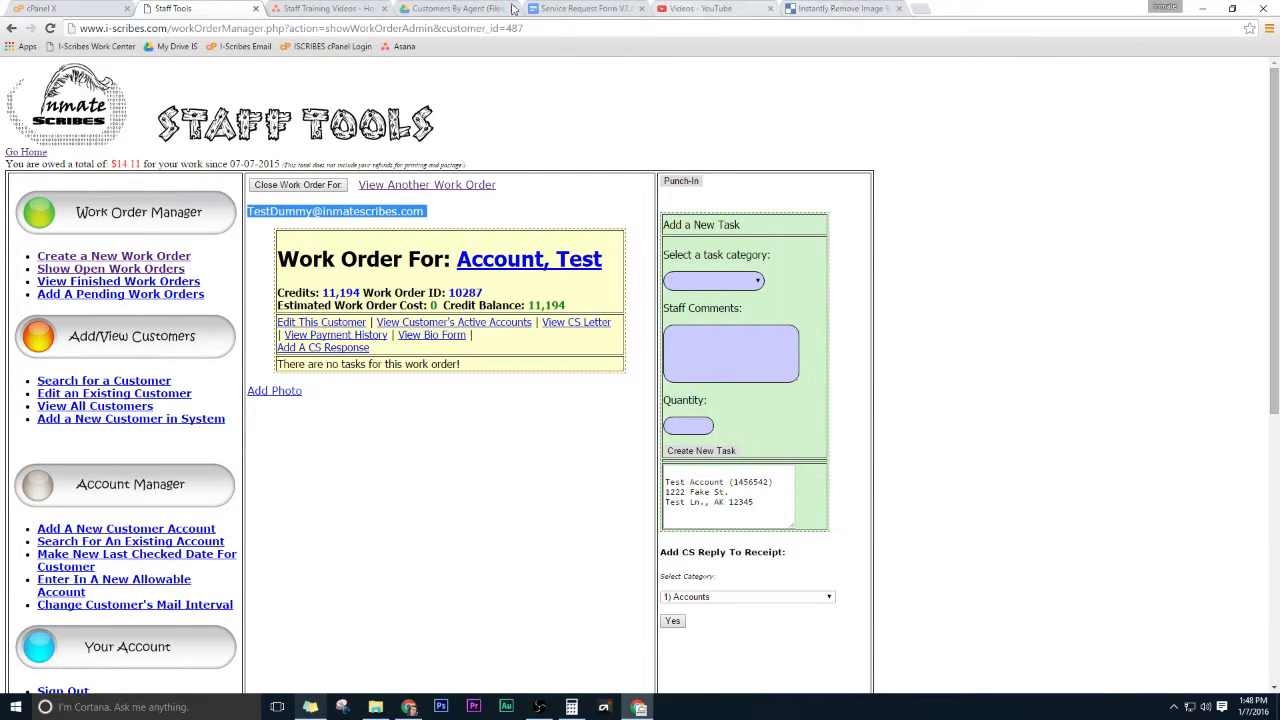
{"action": "left_click", "coordinate": [693, 349]}
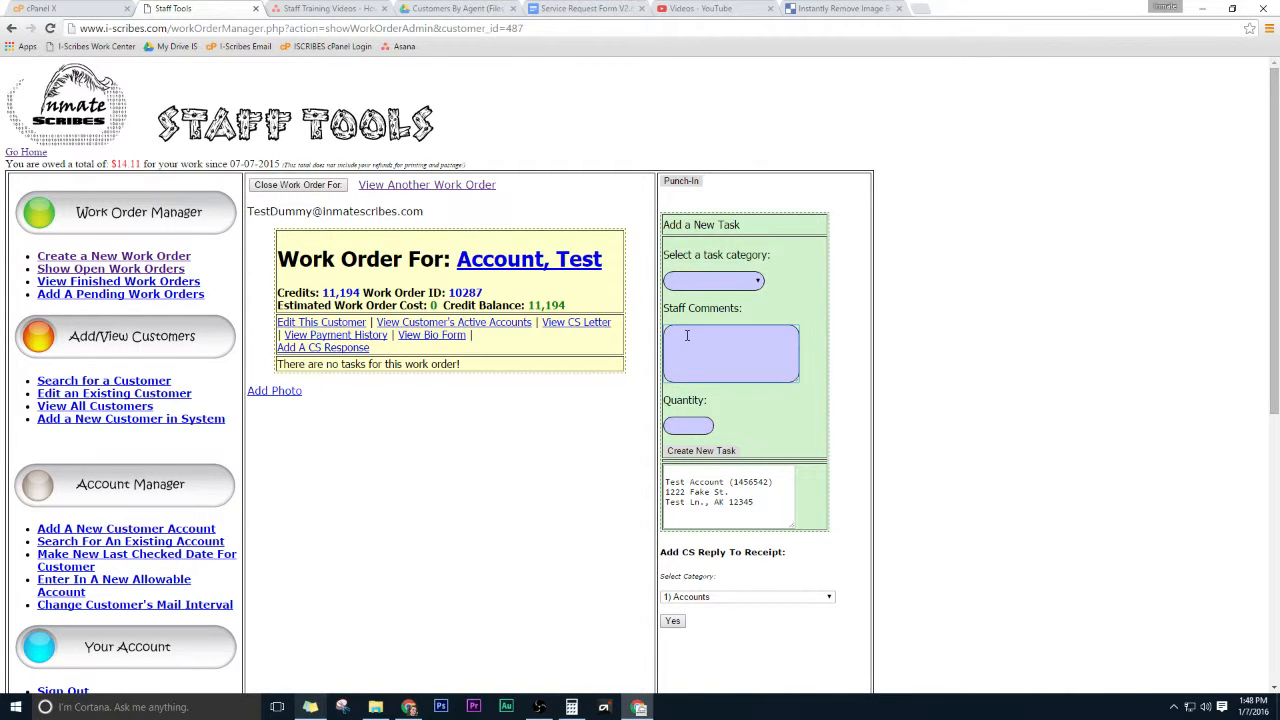
{"action": "key", "text": "ctrl+v"}
{"action": "left_click_drag", "start_coordinate": [731, 358], "coordinate": [586, 331]}
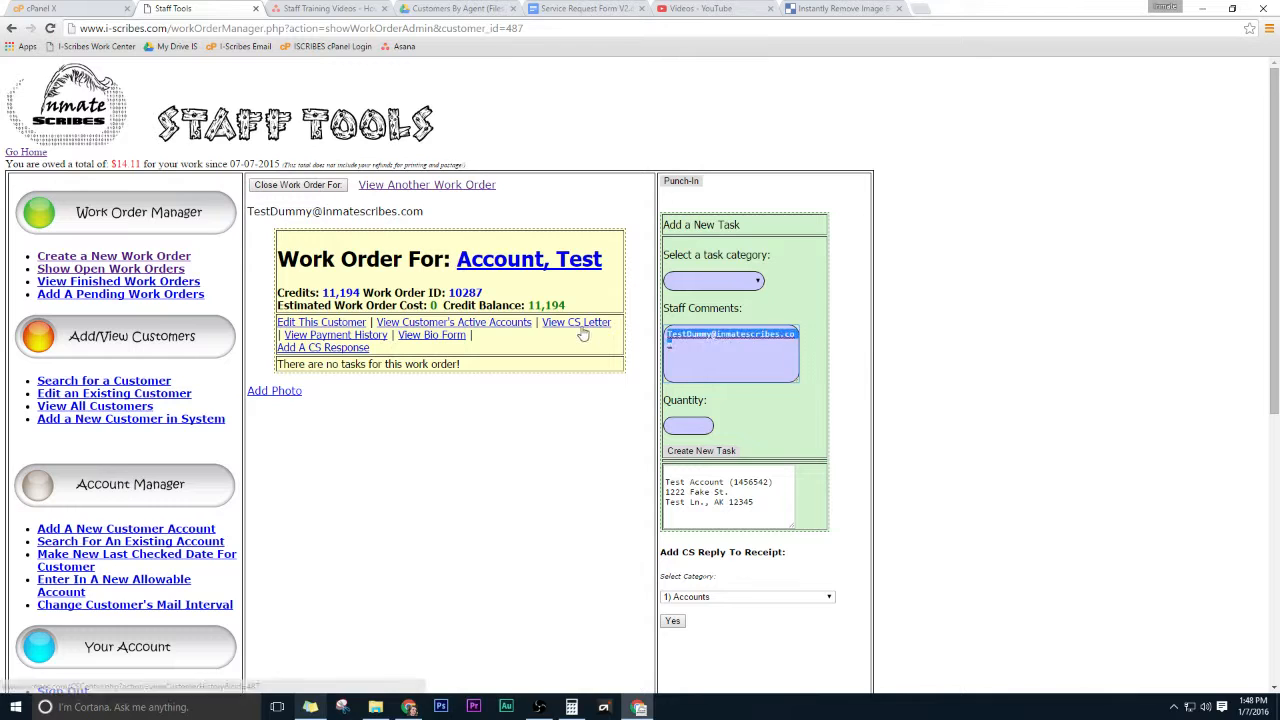
{"action": "key", "text": "BackSpace"}
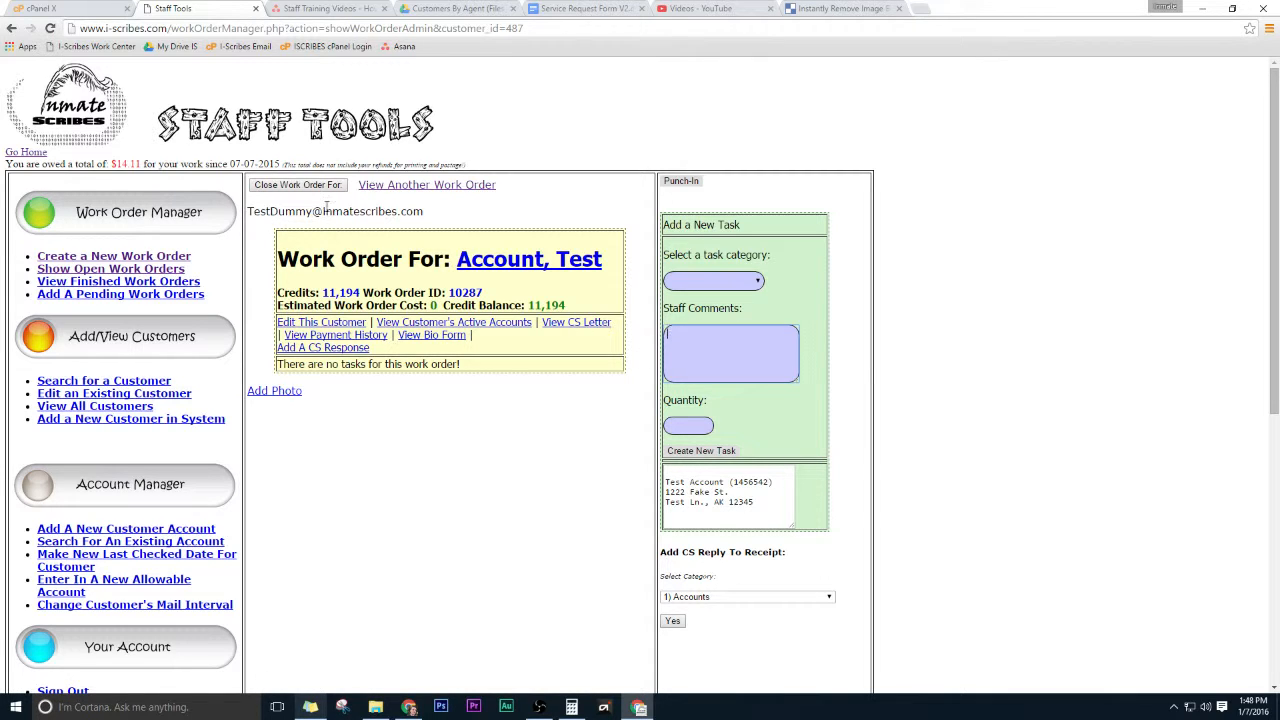
Copy and paste the e-mail address into Staff Comments through the context menu, then clear the box.
{"action": "triple_click", "coordinate": [335, 212]}
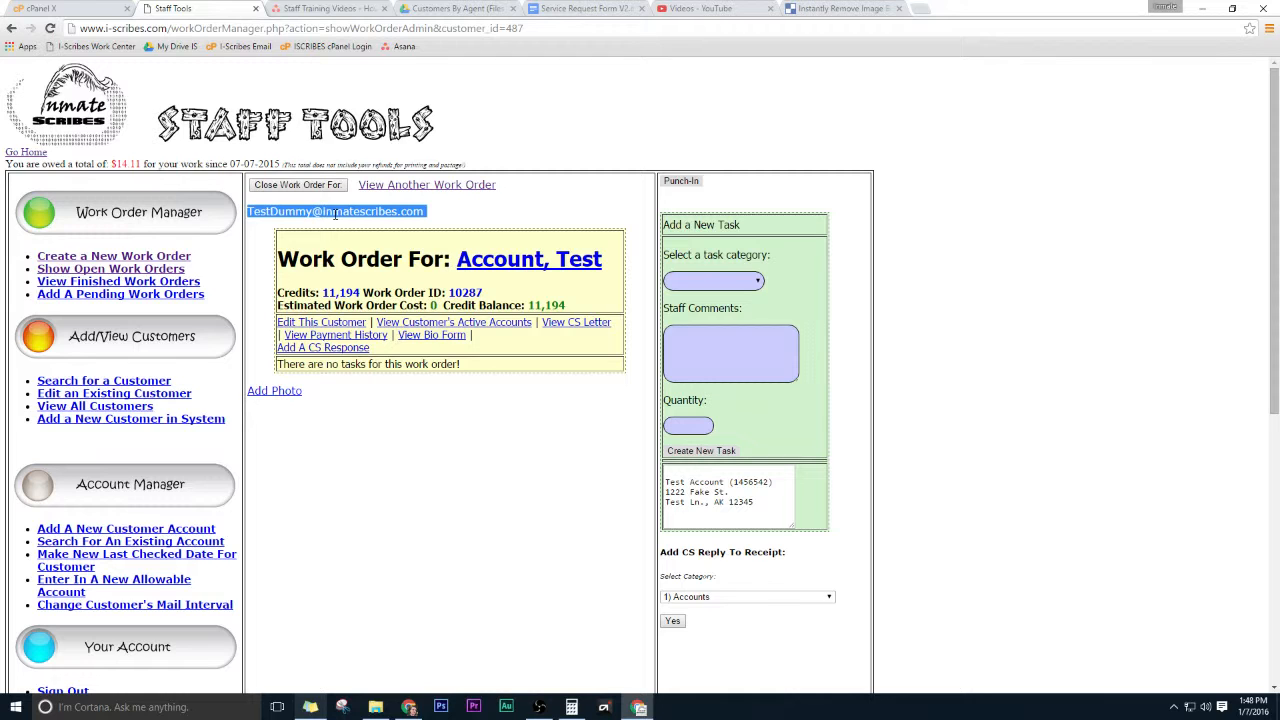
{"action": "right_click", "coordinate": [335, 212]}
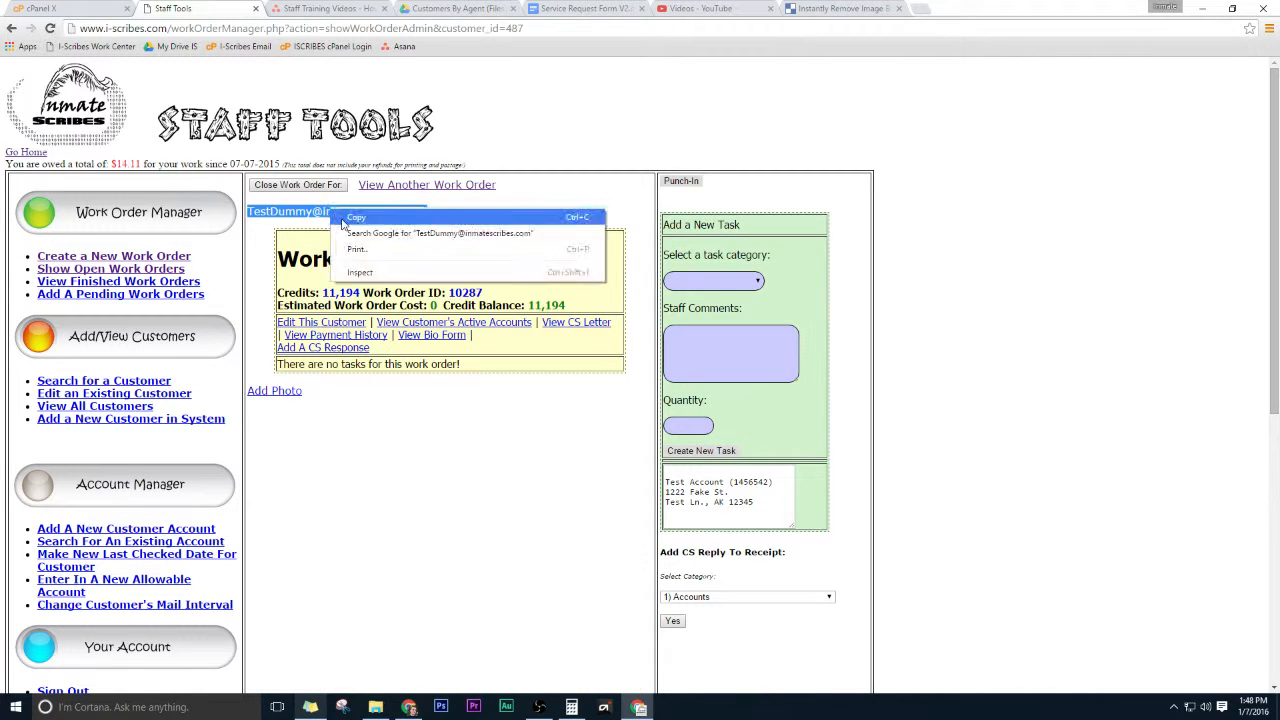
{"action": "left_click", "coordinate": [345, 220]}
{"action": "right_click", "coordinate": [718, 346]}
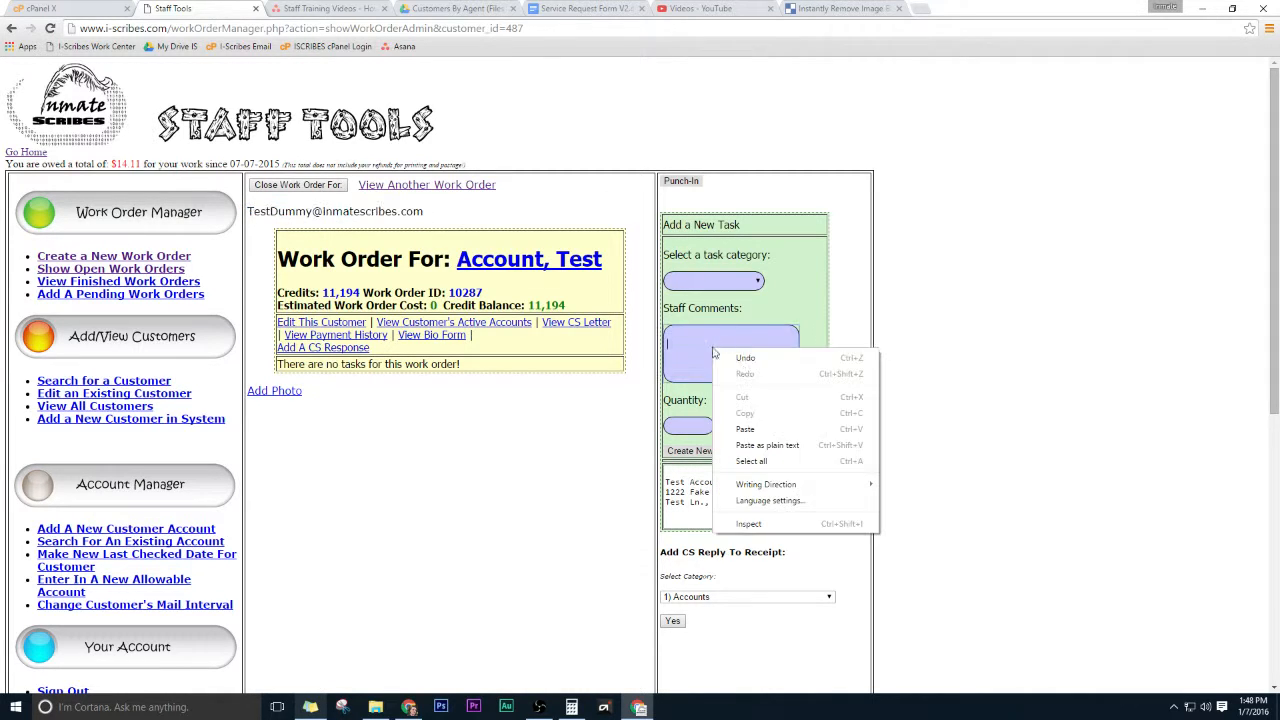
{"action": "left_click", "coordinate": [750, 426]}
{"action": "key", "text": "ctrl+a"}
{"action": "key", "text": "BackSpace"}
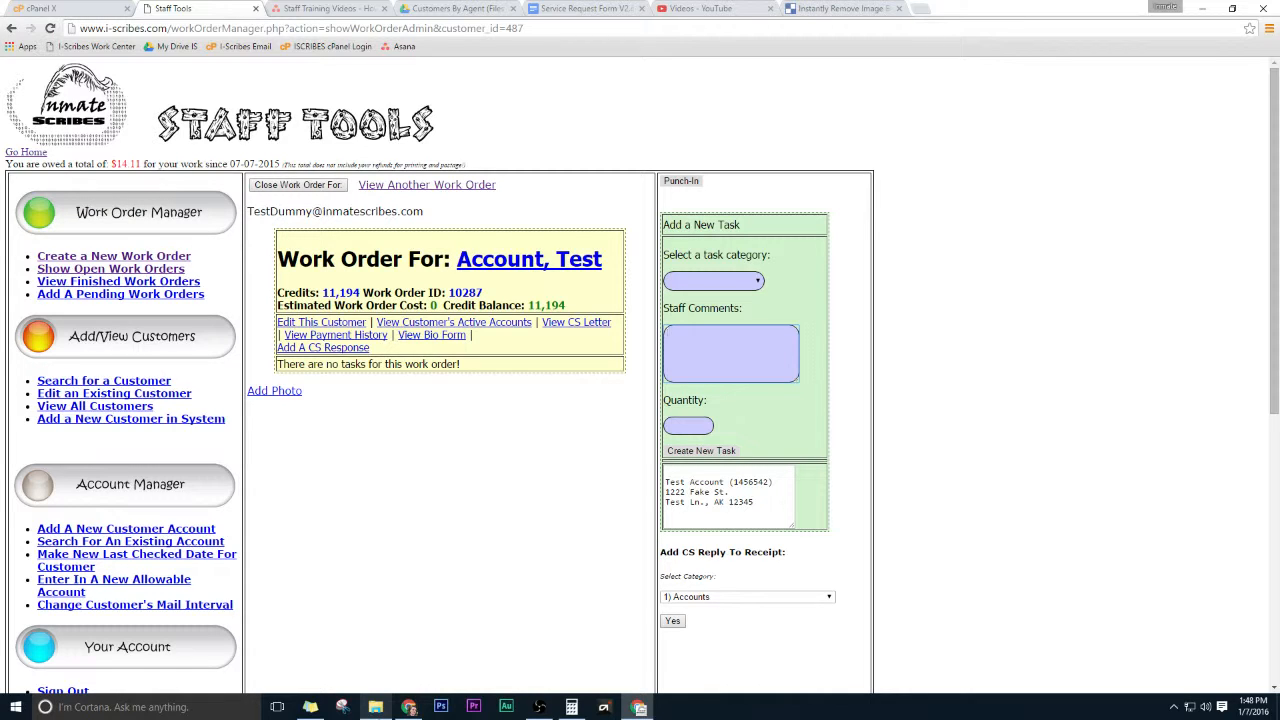
Enter the sample text customer123 in Staff Comments and clear it.
{"action": "type", "text": "customer123"}
{"action": "key", "text": "ctrl+a"}
{"action": "key", "text": "BackSpace"}
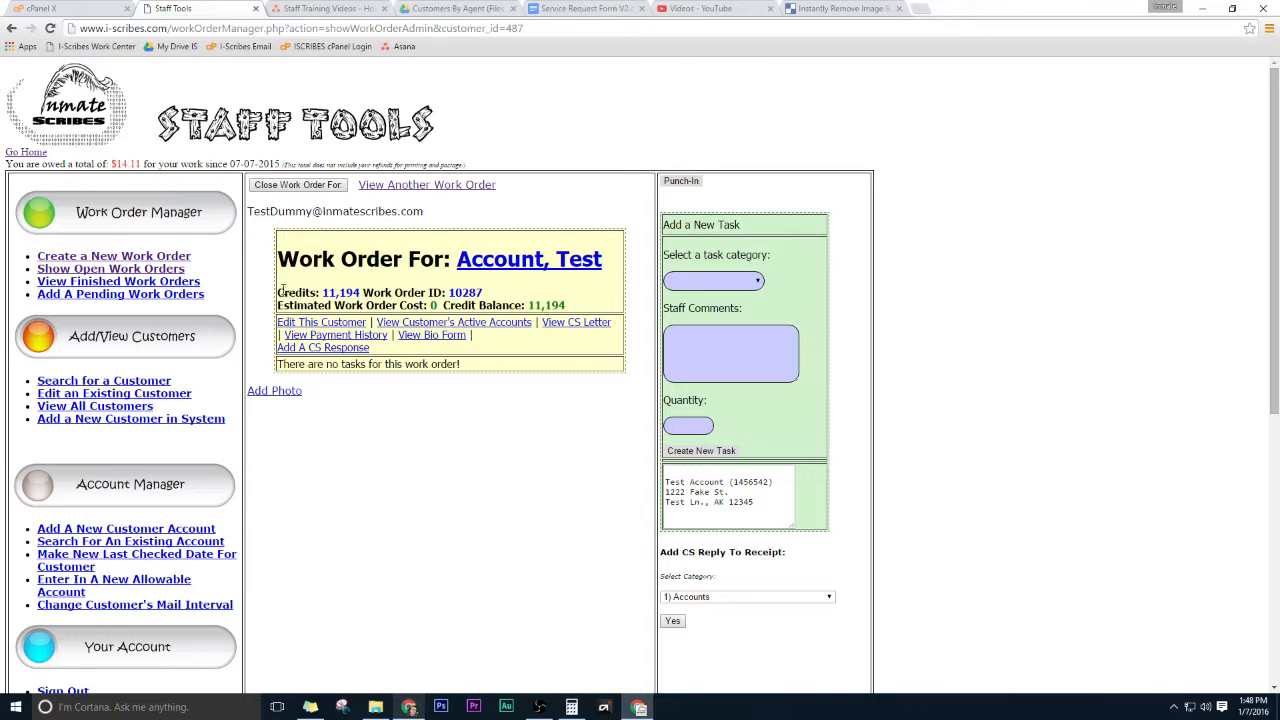
Examine the work order's credit and cost figures and the available task categories.
{"action": "left_click_drag", "start_coordinate": [278, 292], "coordinate": [320, 294]}
{"action": "left_click", "coordinate": [320, 297]}
{"action": "left_click_drag", "start_coordinate": [450, 293], "coordinate": [486, 293]}
{"action": "left_click", "coordinate": [484, 294]}
{"action": "left_click_drag", "start_coordinate": [279, 305], "coordinate": [426, 305]}
{"action": "left_click", "coordinate": [426, 305]}
{"action": "left_click_drag", "start_coordinate": [444, 305], "coordinate": [449, 306]}
{"action": "left_click_drag", "start_coordinate": [437, 307], "coordinate": [421, 306]}
{"action": "left_click", "coordinate": [422, 312]}
{"action": "left_click", "coordinate": [721, 282]}
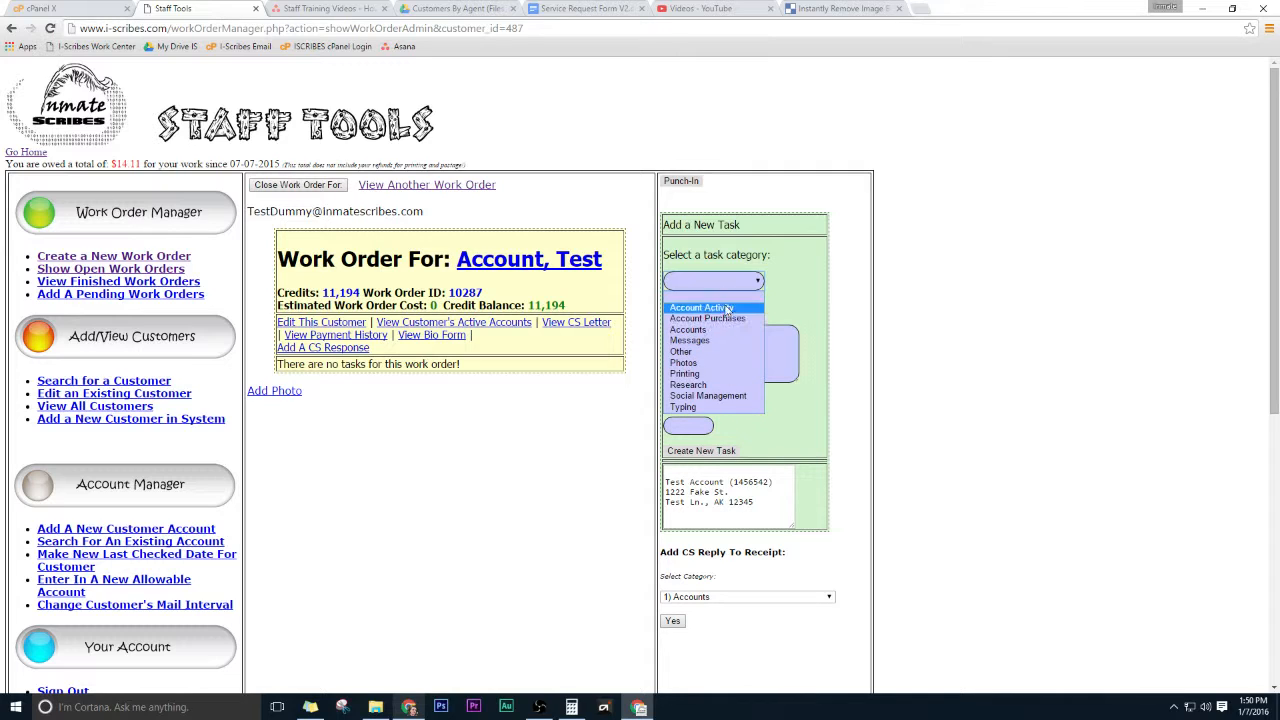
{"action": "left_click", "coordinate": [724, 297]}
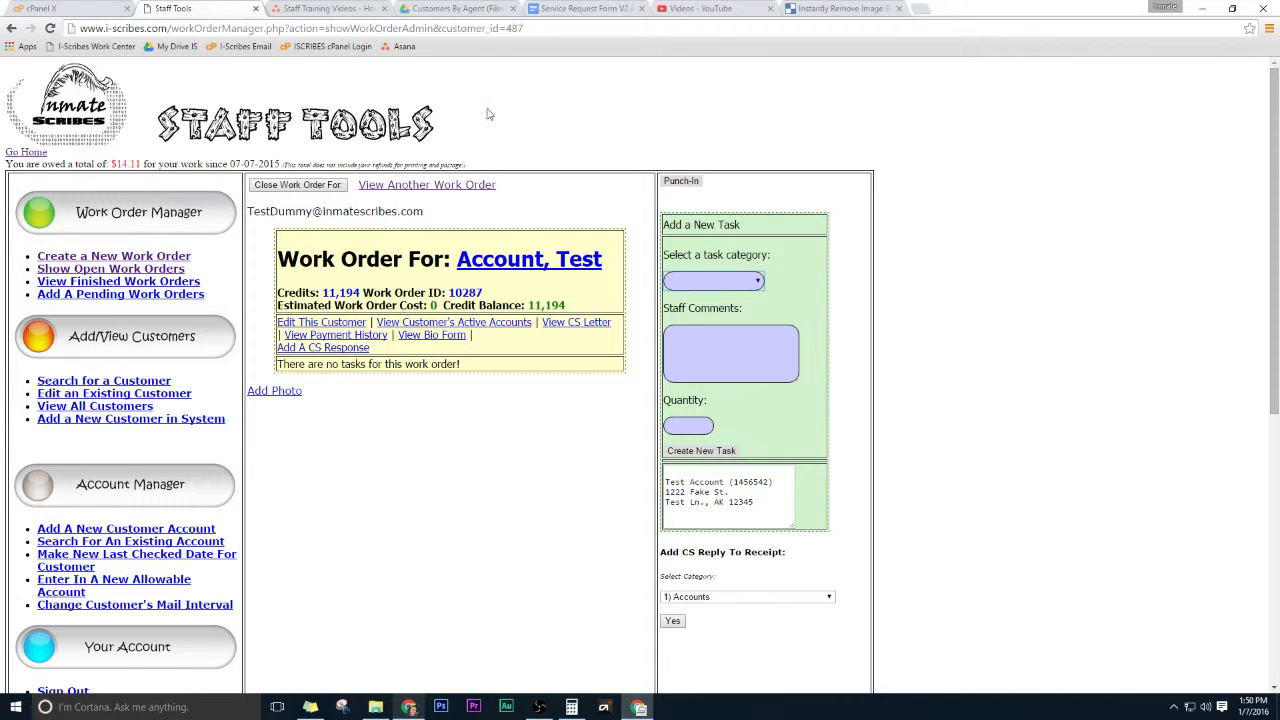
Open the TASK DESCRIPTIONS.docx document from the Agent Materials folder in Google Drive.
{"action": "left_click", "coordinate": [465, 8]}
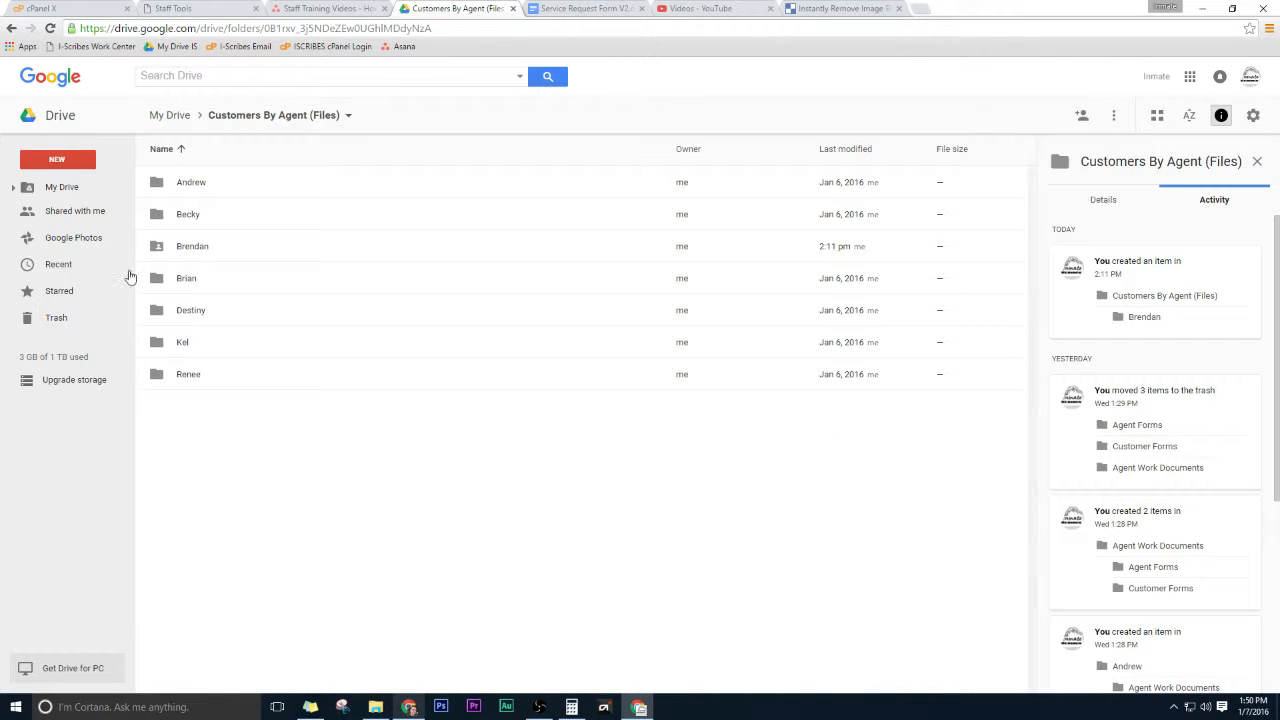
{"action": "left_click", "coordinate": [60, 187]}
{"action": "left_click", "coordinate": [232, 218]}
{"action": "double_click", "coordinate": [232, 216]}
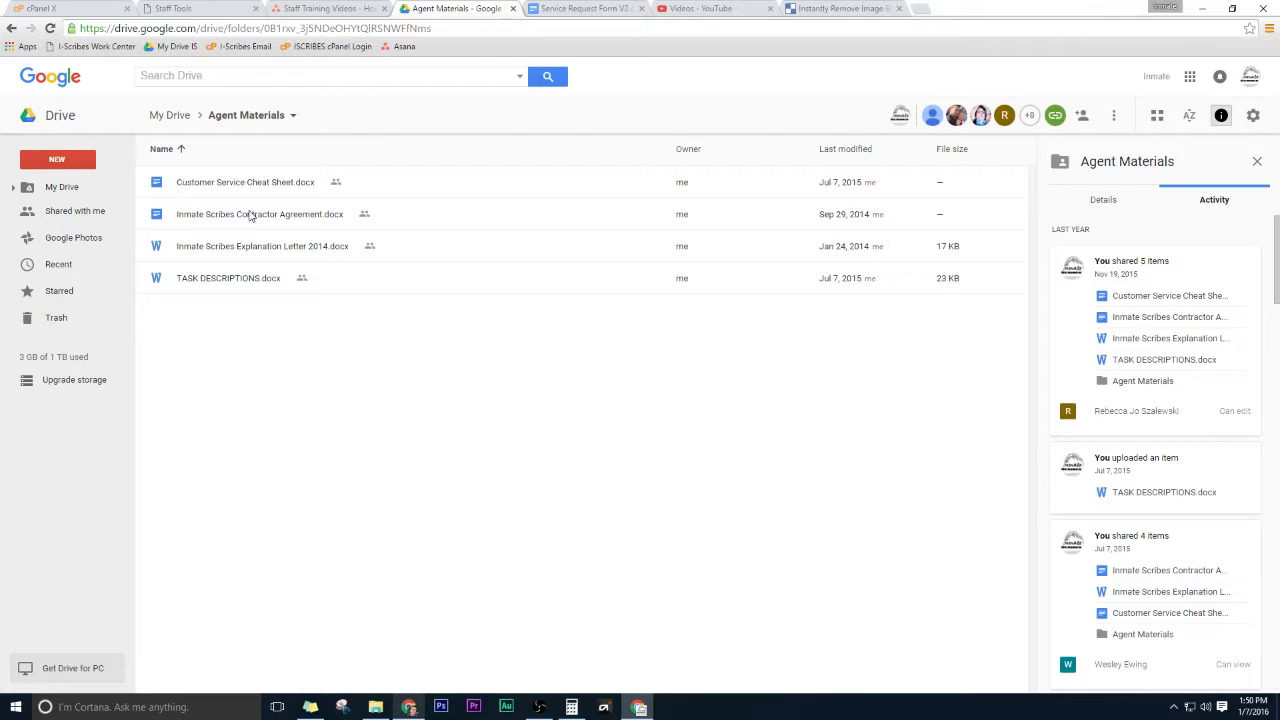
{"action": "left_click", "coordinate": [226, 283]}
{"action": "double_click", "coordinate": [226, 283]}
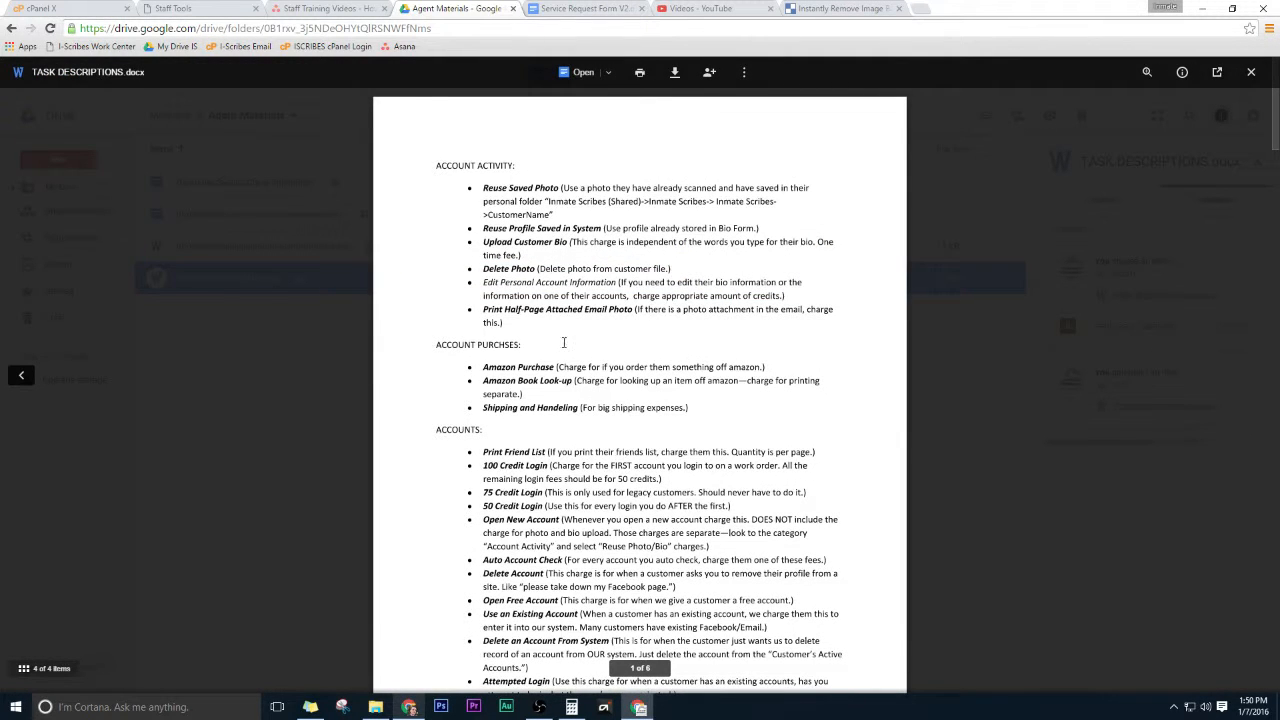
Scroll through the task descriptions document to review the charge categories, then close the preview.
{"action": "scroll", "coordinate": [574, 549], "scroll_direction": "down", "scroll_amount": 15}
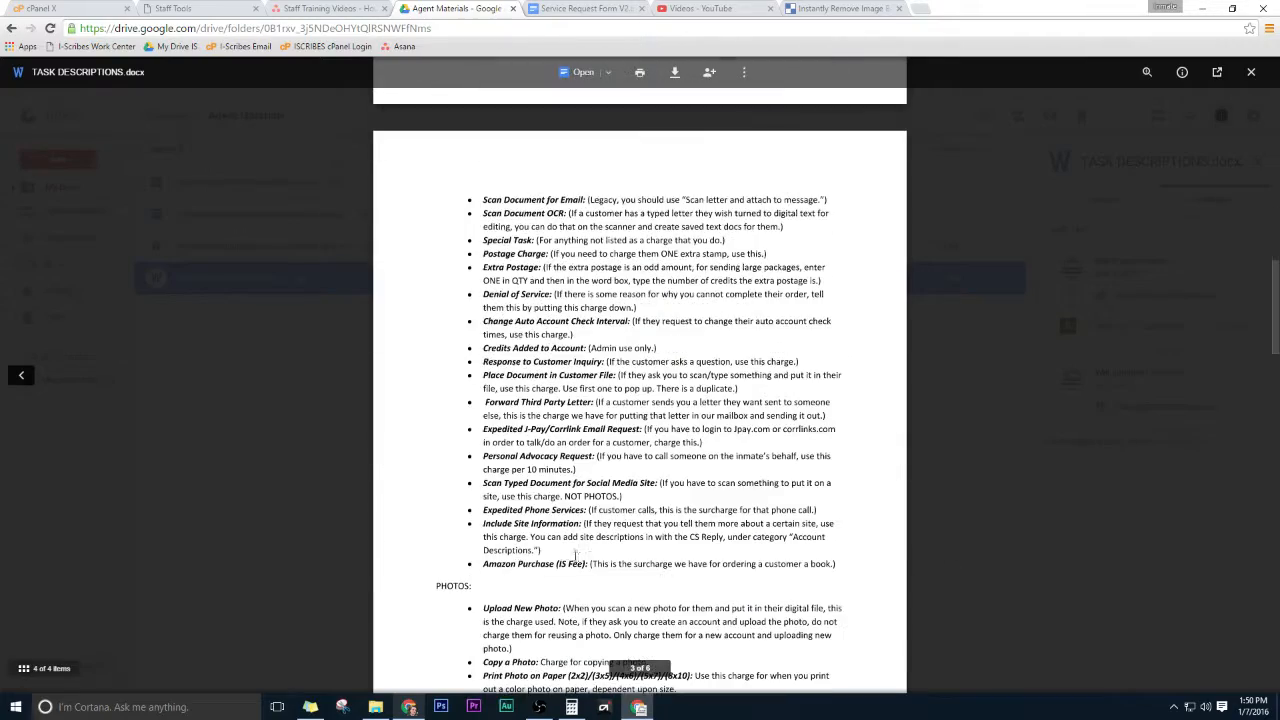
{"action": "scroll", "coordinate": [577, 557], "scroll_direction": "down", "scroll_amount": 15}
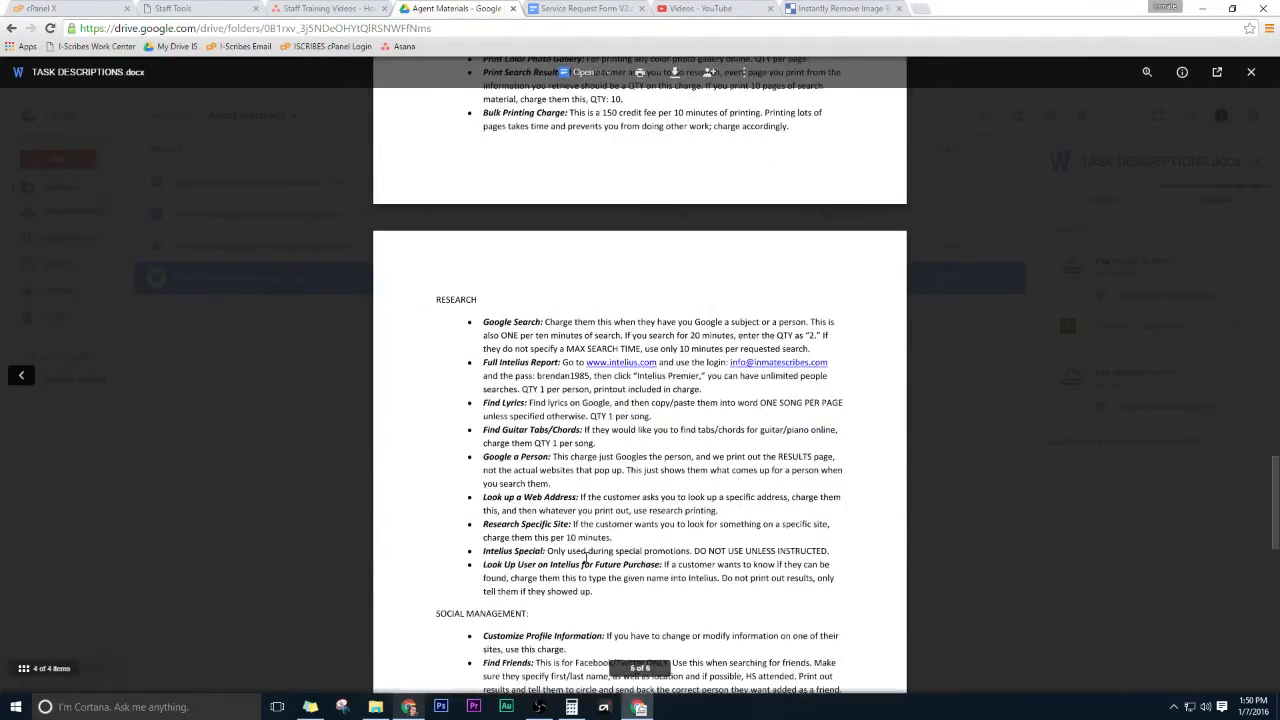
{"action": "scroll", "coordinate": [587, 557], "scroll_direction": "up", "scroll_amount": 15}
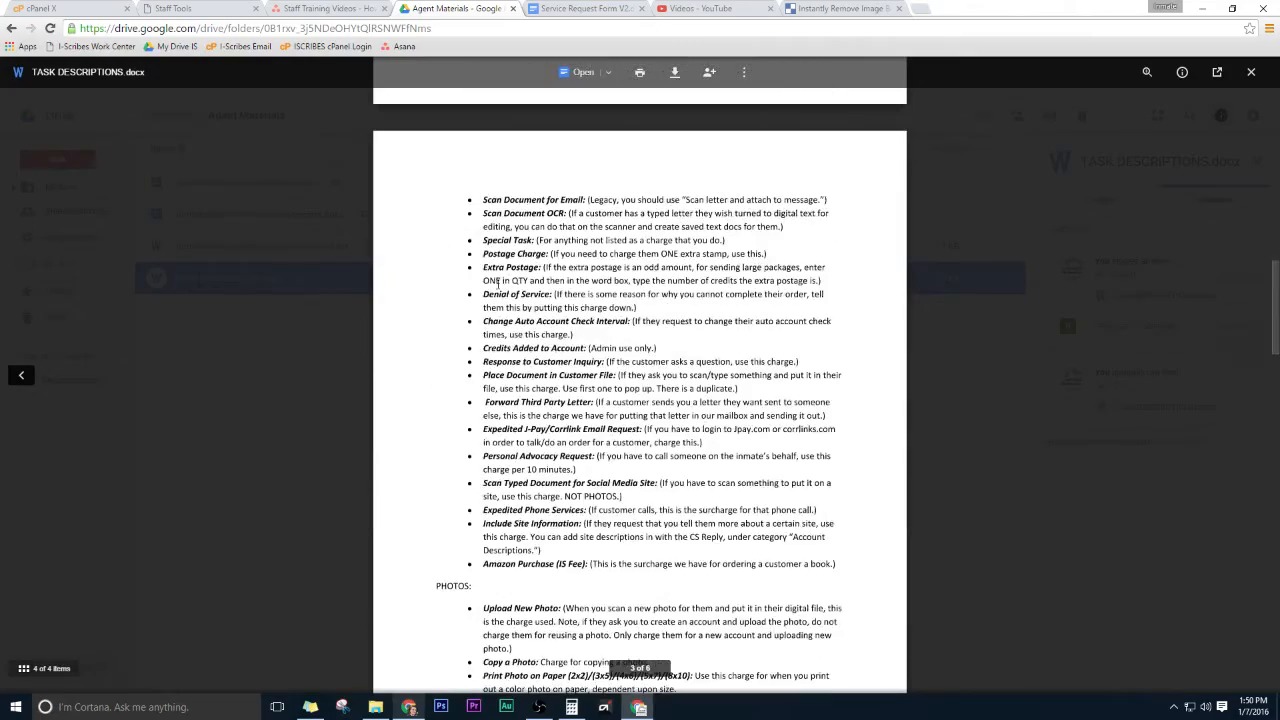
{"action": "scroll", "coordinate": [481, 188], "scroll_direction": "up", "scroll_amount": 15}
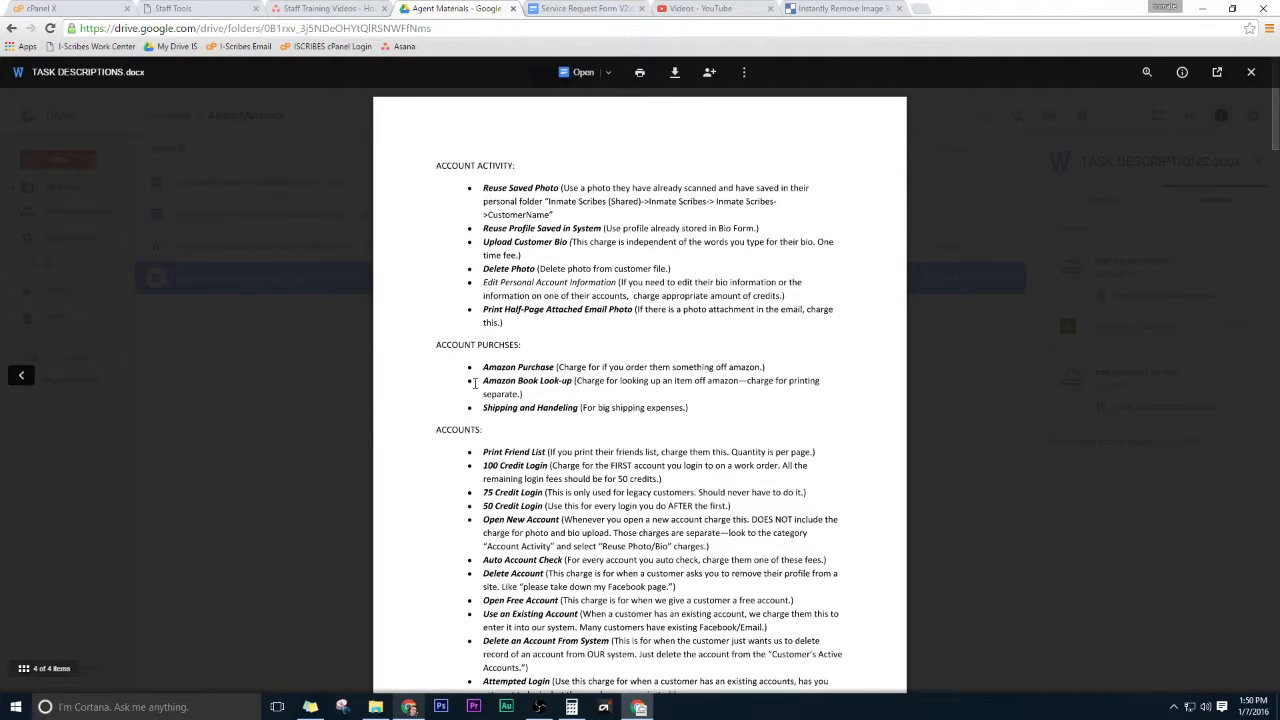
{"action": "left_click", "coordinate": [1251, 72]}
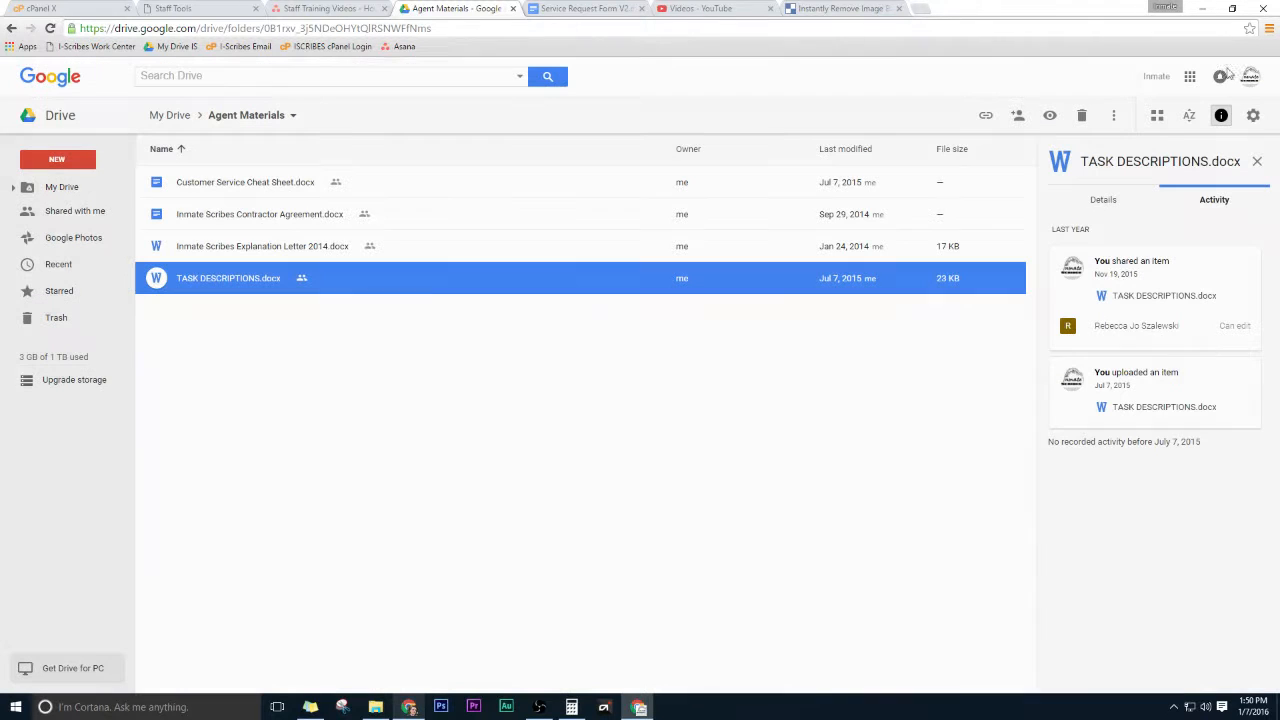
Back in Staff Tools, browse the tasks offered under the Messages category in the new-task form.
{"action": "left_click", "coordinate": [193, 8]}
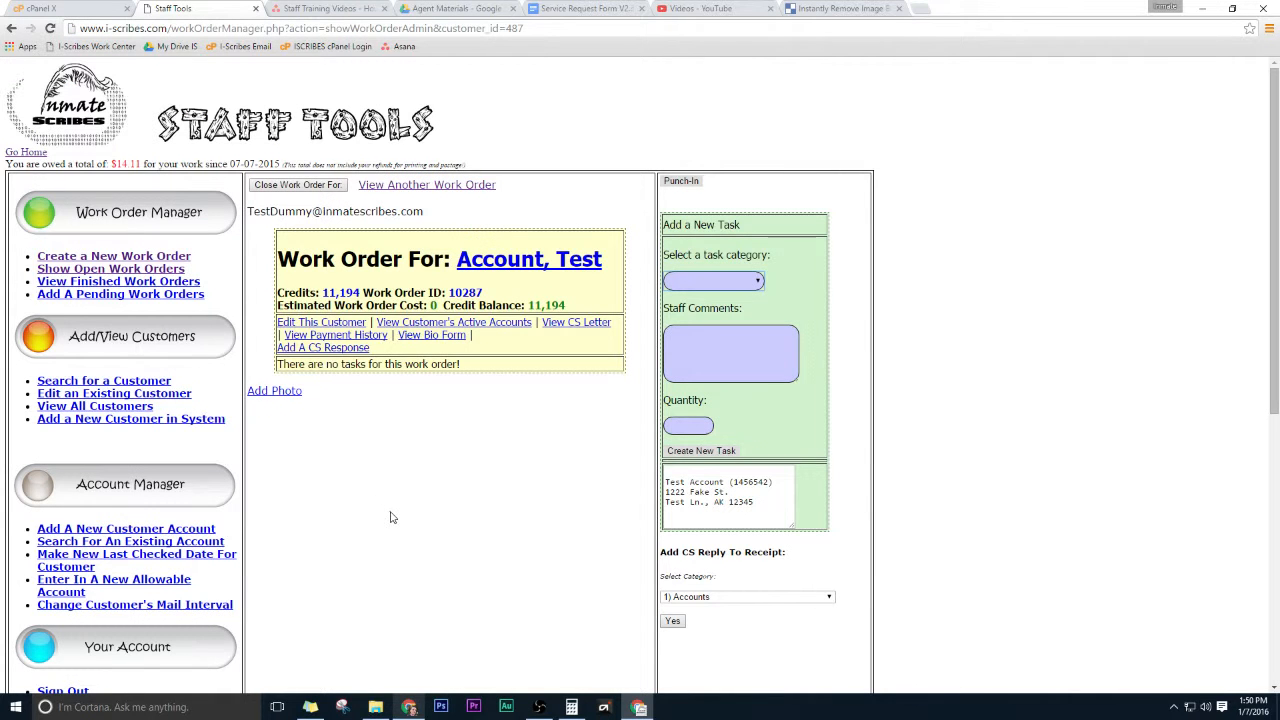
{"action": "left_click", "coordinate": [716, 283]}
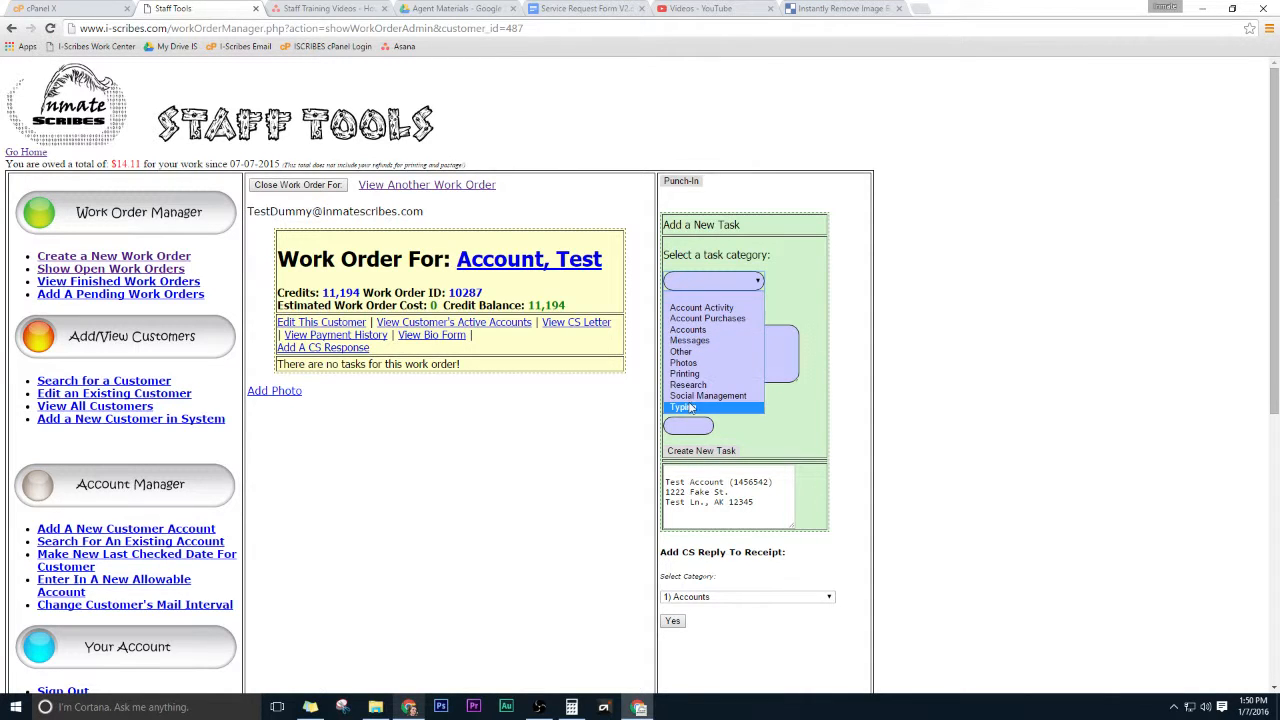
{"action": "left_click", "coordinate": [690, 341]}
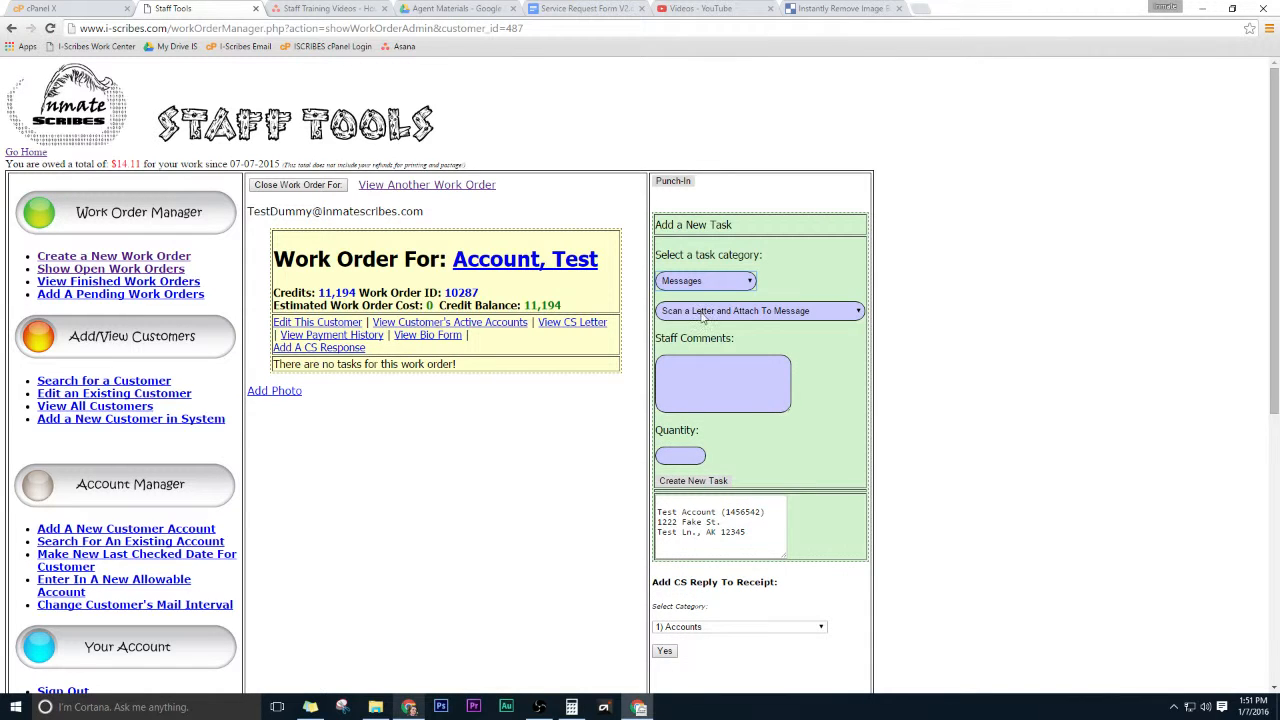
{"action": "left_click", "coordinate": [704, 314]}
{"action": "left_click", "coordinate": [709, 338]}
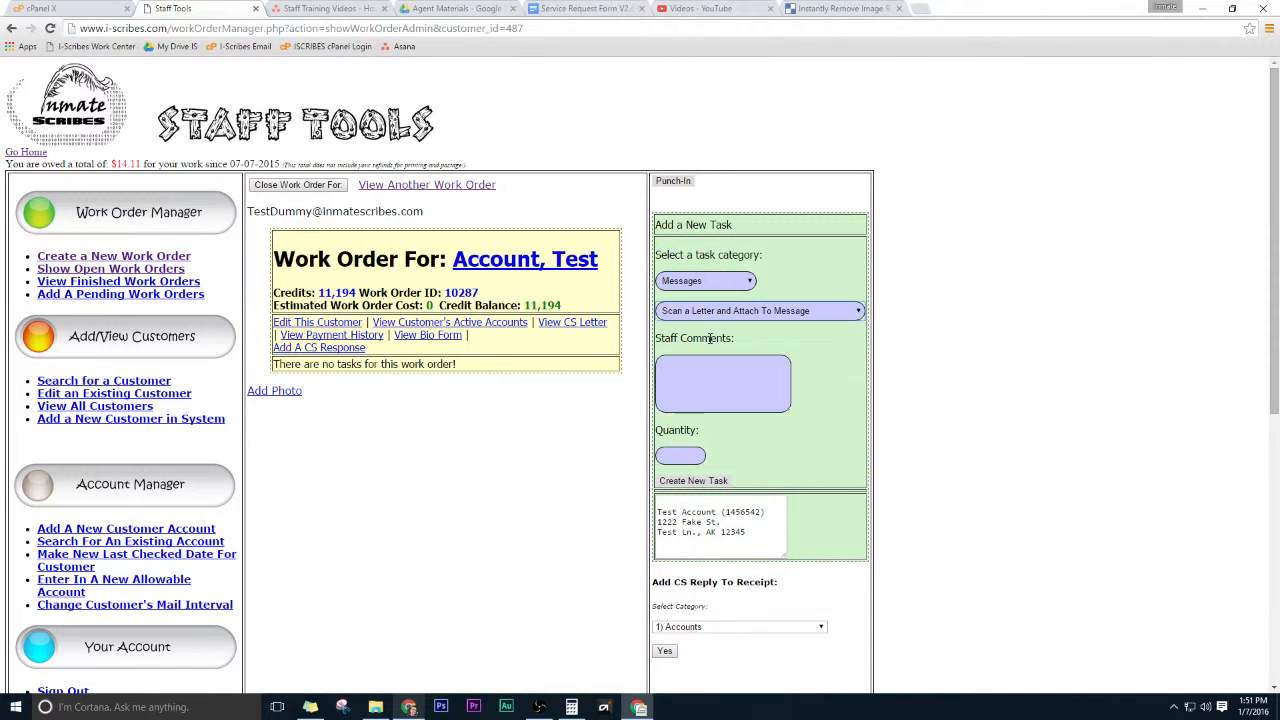
{"action": "left_click", "coordinate": [724, 310]}
{"action": "left_click", "coordinate": [710, 349]}
{"action": "left_click", "coordinate": [729, 310]}
{"action": "left_click", "coordinate": [735, 359]}
{"action": "left_click", "coordinate": [743, 316]}
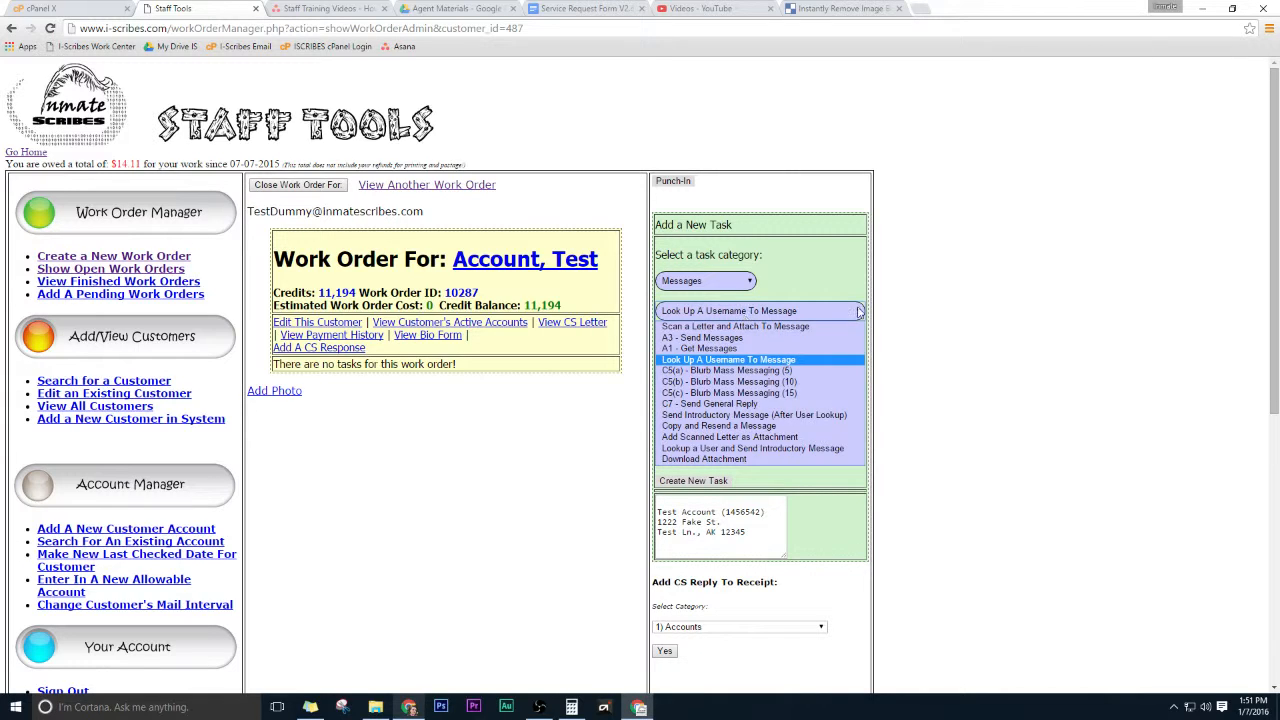
{"action": "left_click_drag", "start_coordinate": [866, 312], "coordinate": [869, 314]}
{"action": "left_click", "coordinate": [752, 313]}
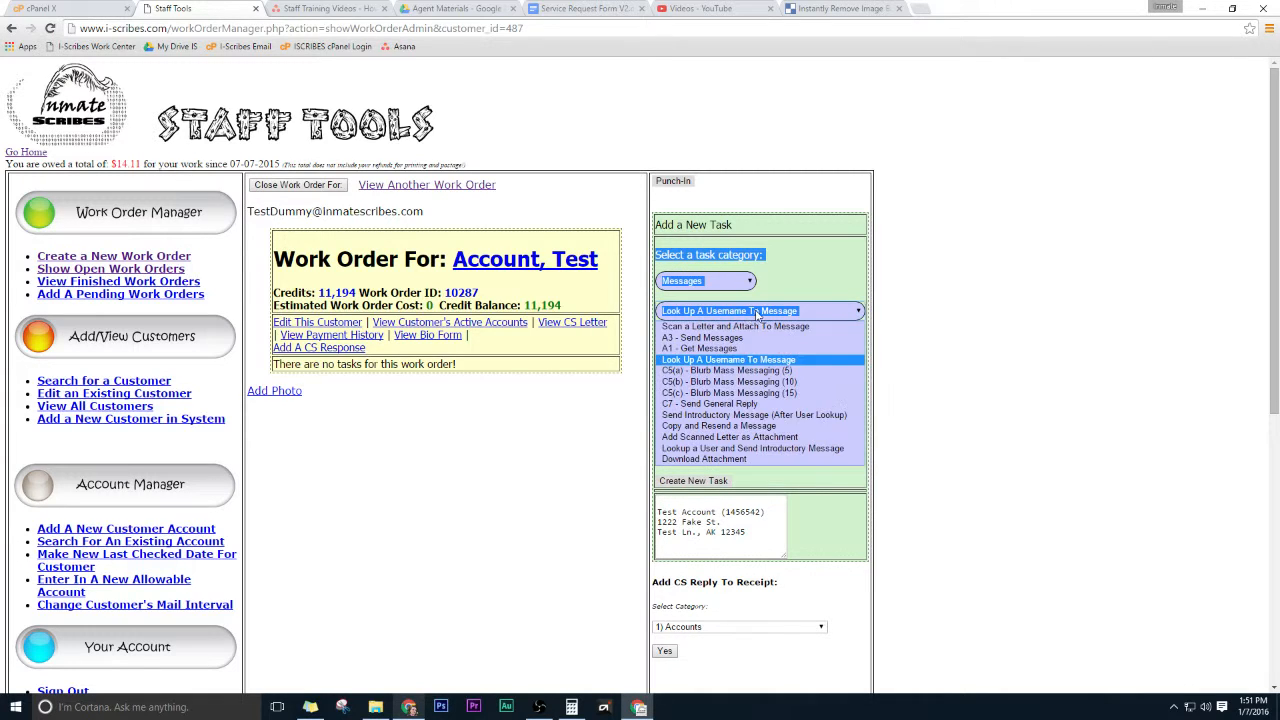
{"action": "left_click", "coordinate": [808, 285]}
{"action": "left_click", "coordinate": [727, 224]}
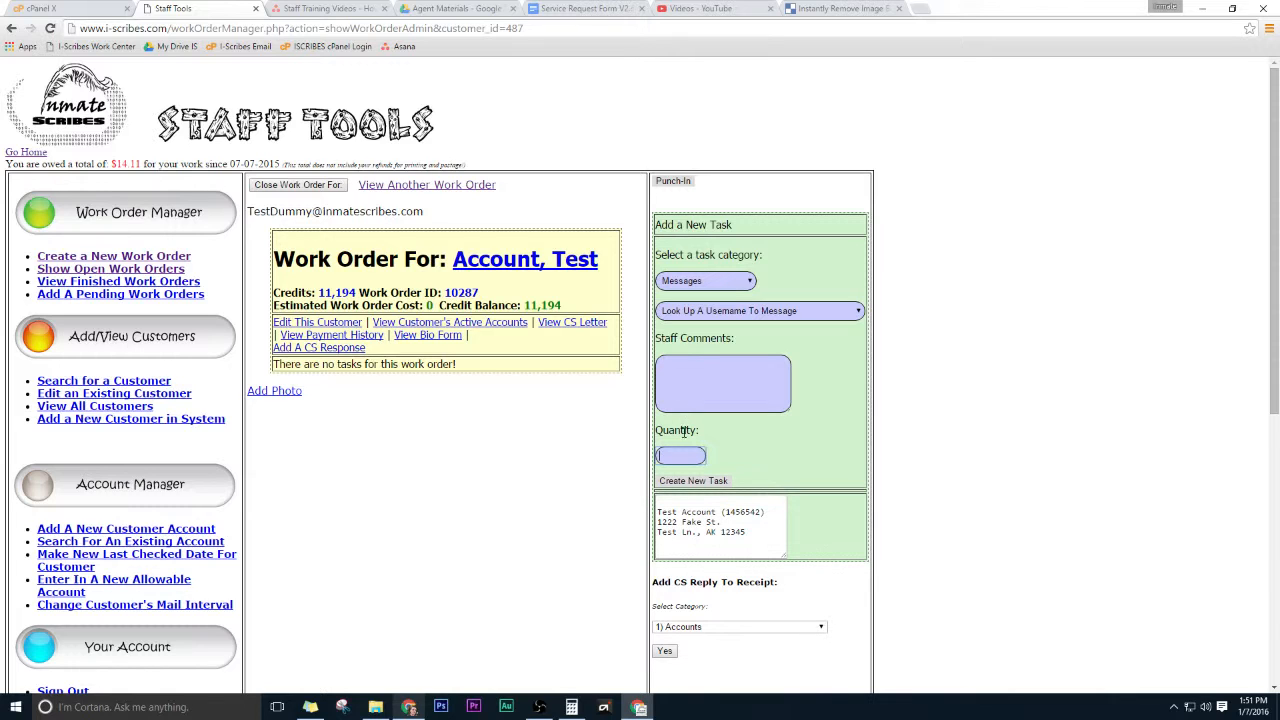
Create a new Photos task, A5 - Upload New Photo, with quantity 1.
{"action": "left_click", "coordinate": [702, 287]}
{"action": "left_click", "coordinate": [703, 288]}
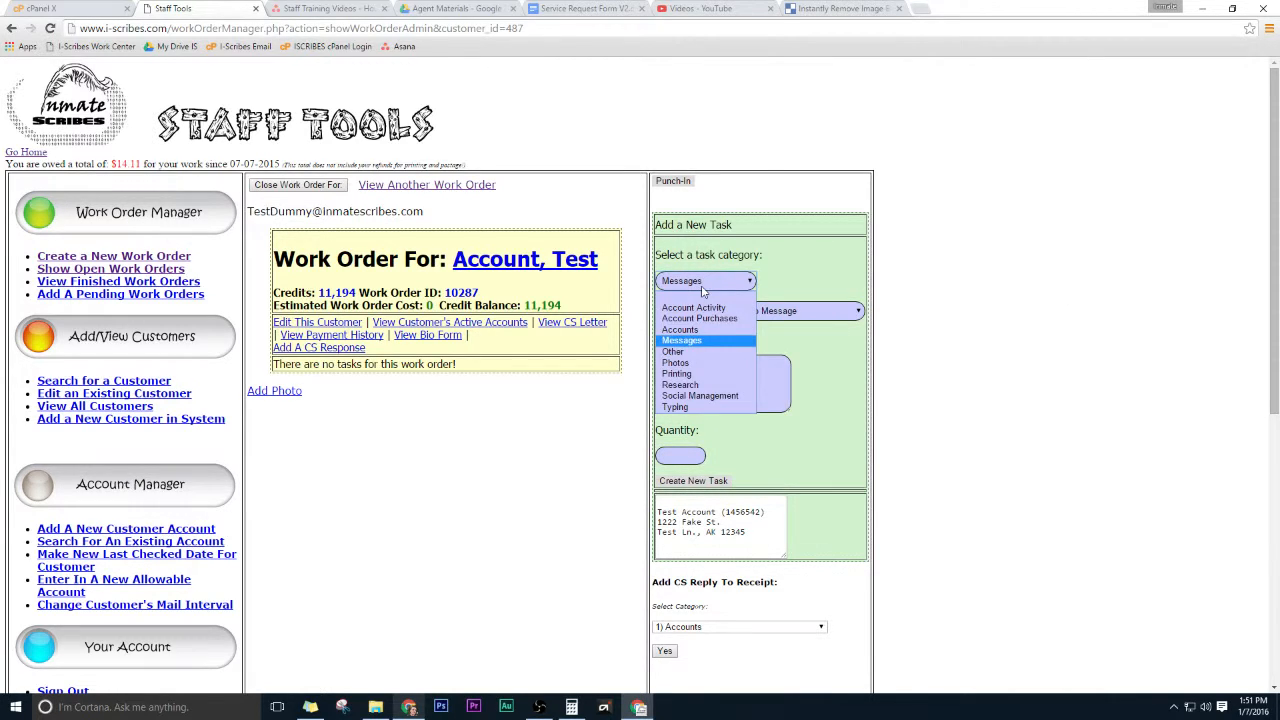
{"action": "left_click", "coordinate": [703, 366]}
{"action": "left_click", "coordinate": [703, 311]}
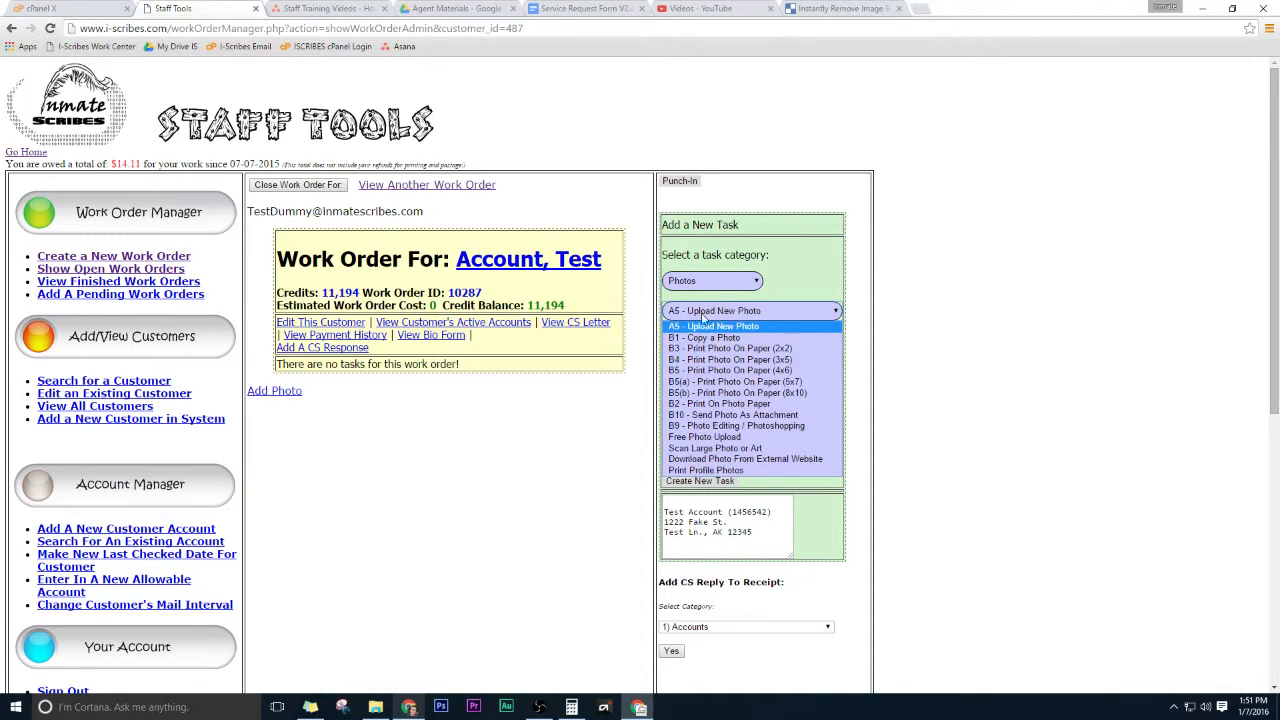
{"action": "left_click", "coordinate": [708, 326]}
{"action": "left_click", "coordinate": [703, 455]}
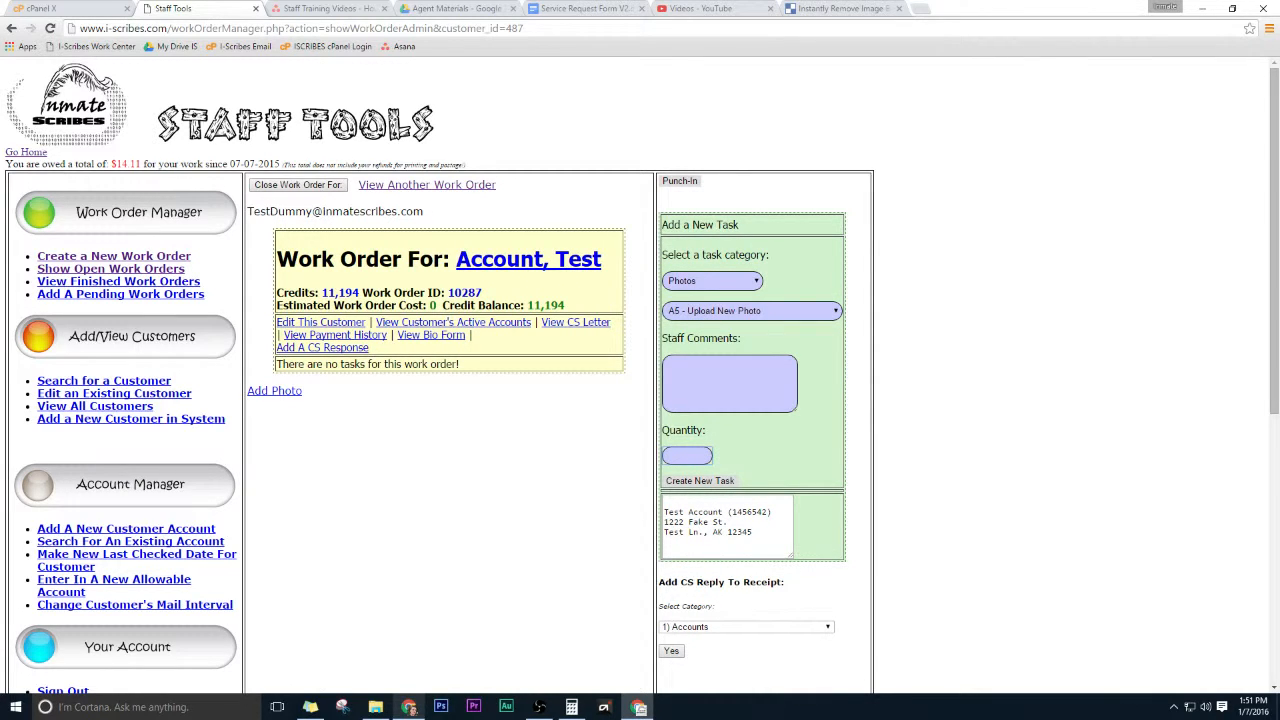
{"action": "type", "text": "1"}
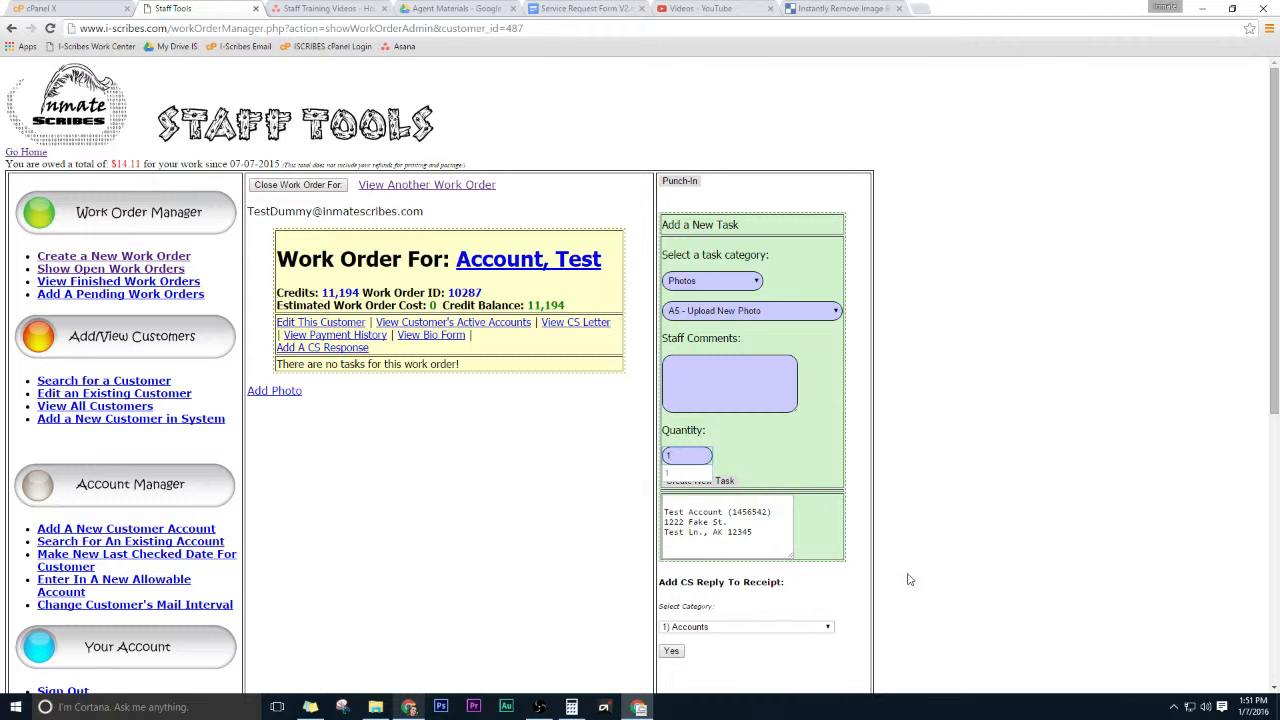
{"action": "left_click", "coordinate": [699, 483]}
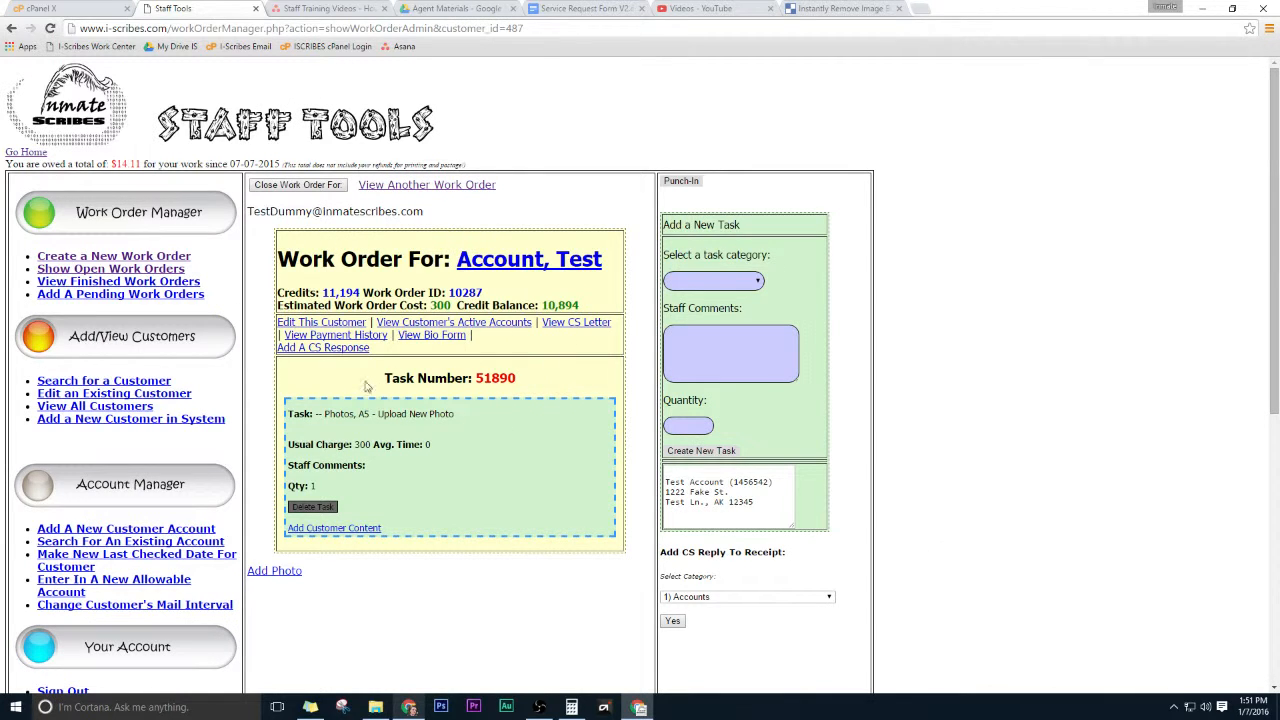
Create a new Messages task, A1 - Get Messages, with quantity 5.
{"action": "left_click", "coordinate": [733, 288]}
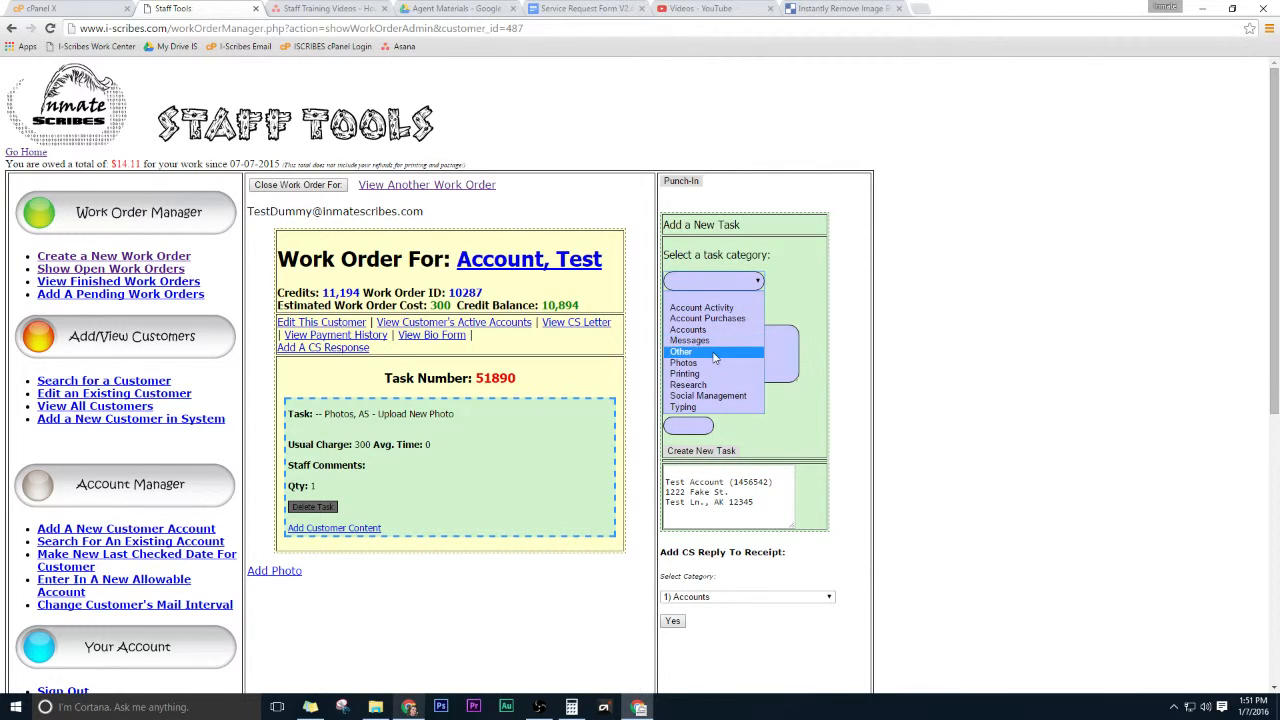
{"action": "left_click", "coordinate": [700, 340]}
{"action": "left_click", "coordinate": [710, 310]}
{"action": "left_click", "coordinate": [708, 345]}
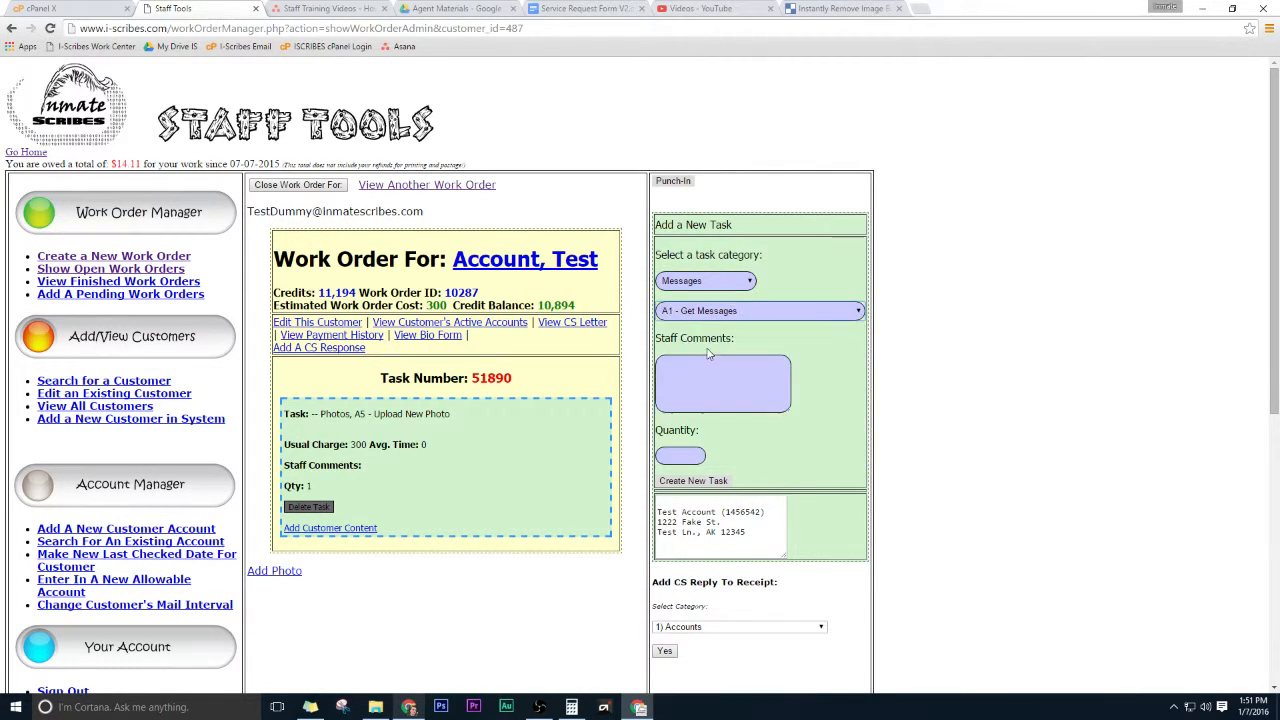
{"action": "left_click", "coordinate": [684, 457]}
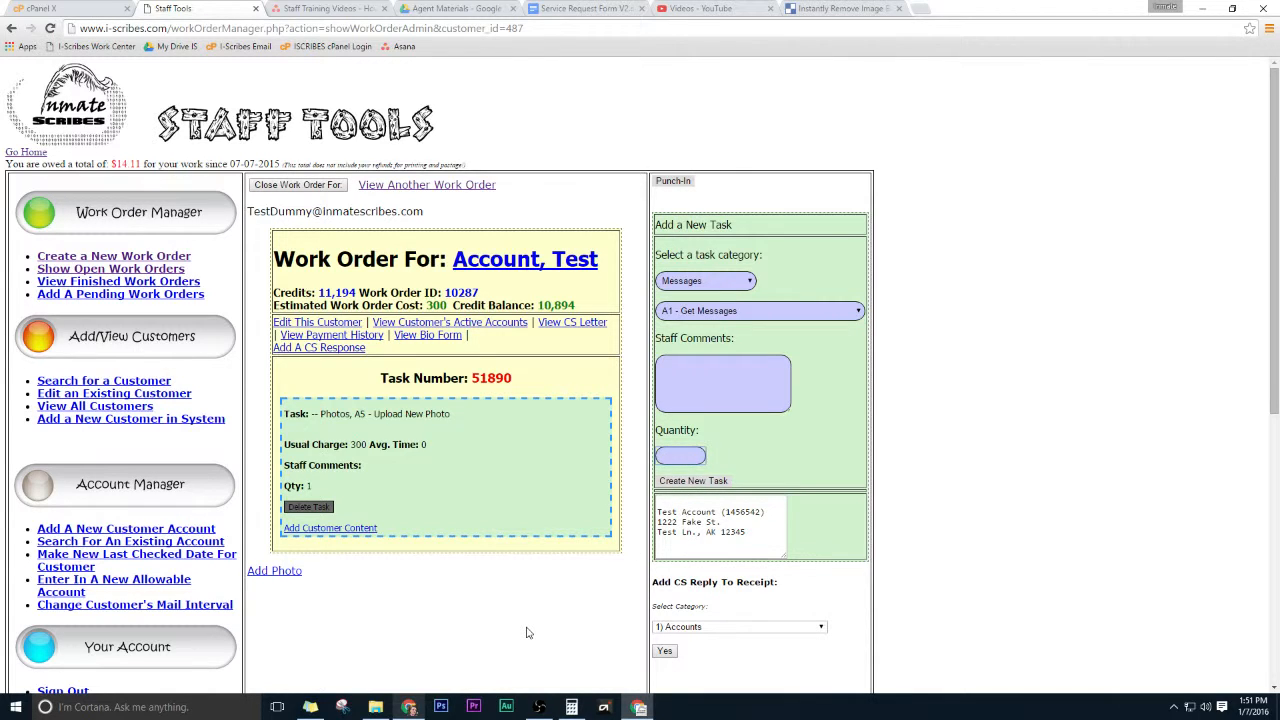
{"action": "type", "text": "5"}
{"action": "left_click", "coordinate": [822, 436]}
{"action": "left_click", "coordinate": [681, 482]}
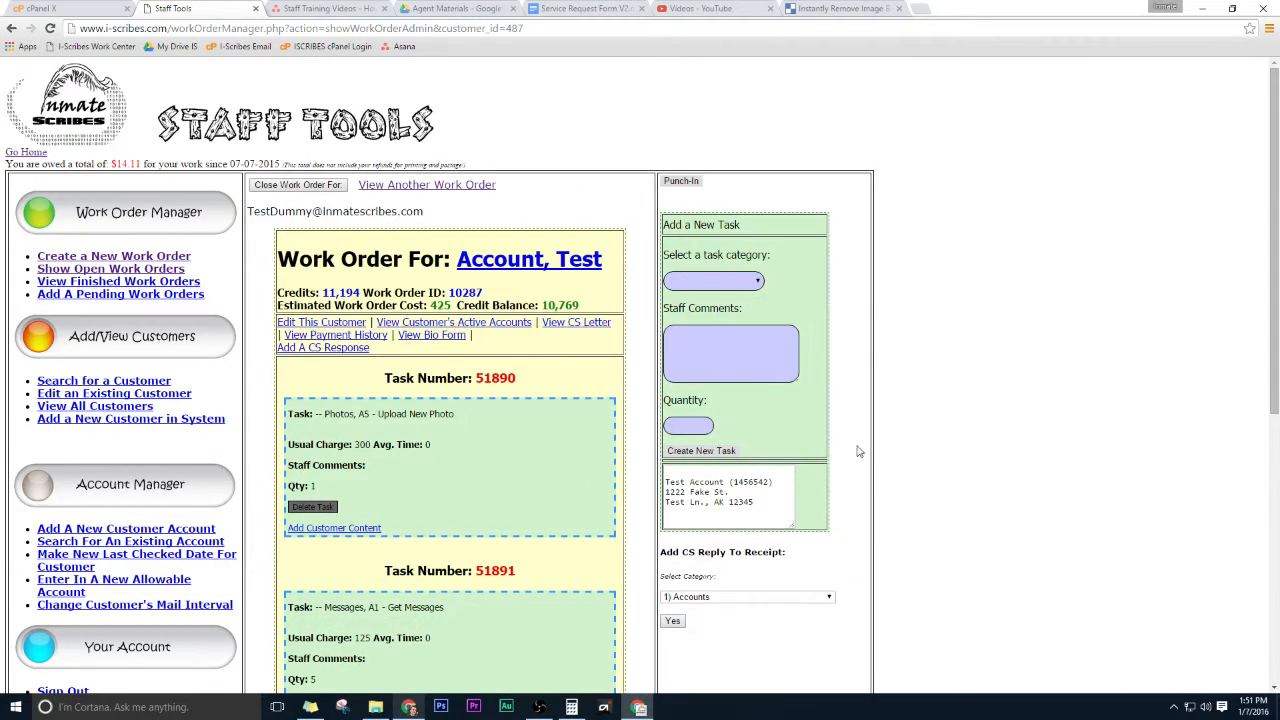
Add customer content "Hey we uploaded the photo of you and your mother, hope this is satisfactory." to the Upload New Photo task.
{"action": "scroll", "coordinate": [405, 331], "scroll_direction": "down", "scroll_amount": 3}
{"action": "scroll", "coordinate": [366, 397], "scroll_direction": "up", "scroll_amount": 3}
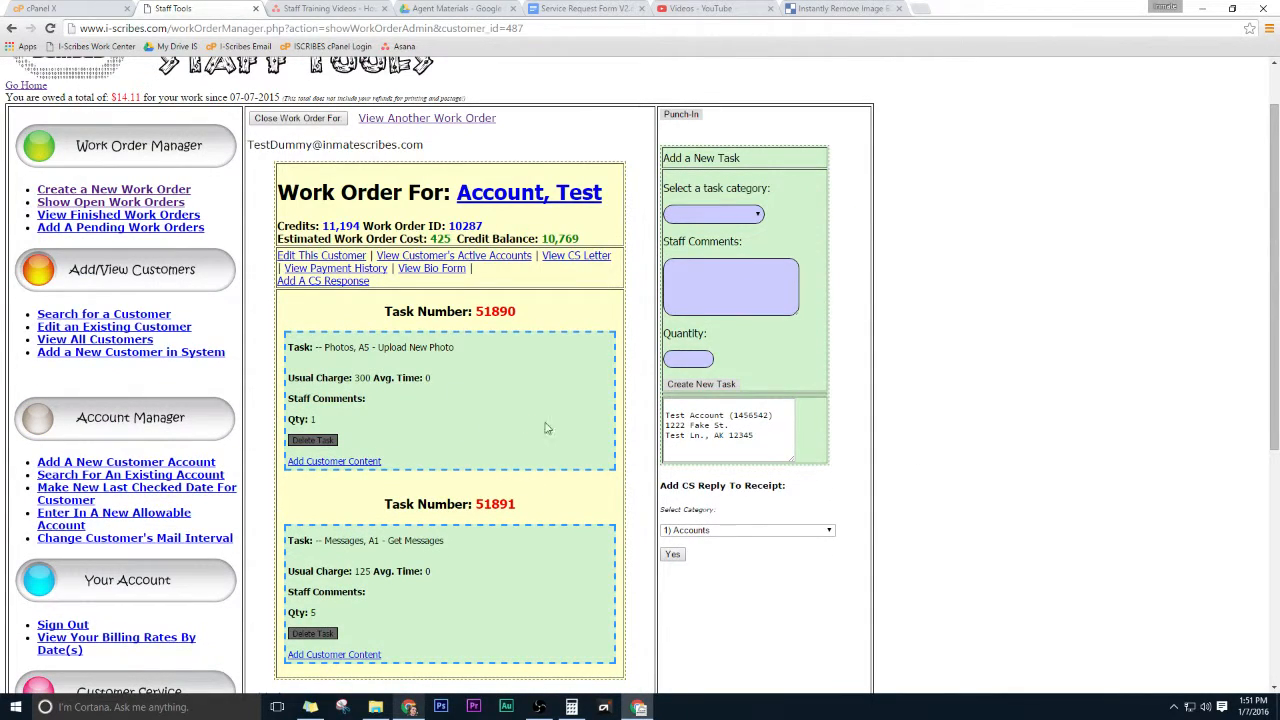
{"action": "mouse_move", "coordinate": [385, 311]}
{"action": "left_mouse_down"}
{"action": "mouse_move", "coordinate": [432, 311]}
{"action": "mouse_move", "coordinate": [409, 311]}
{"action": "left_mouse_up"}
{"action": "left_click", "coordinate": [396, 527]}
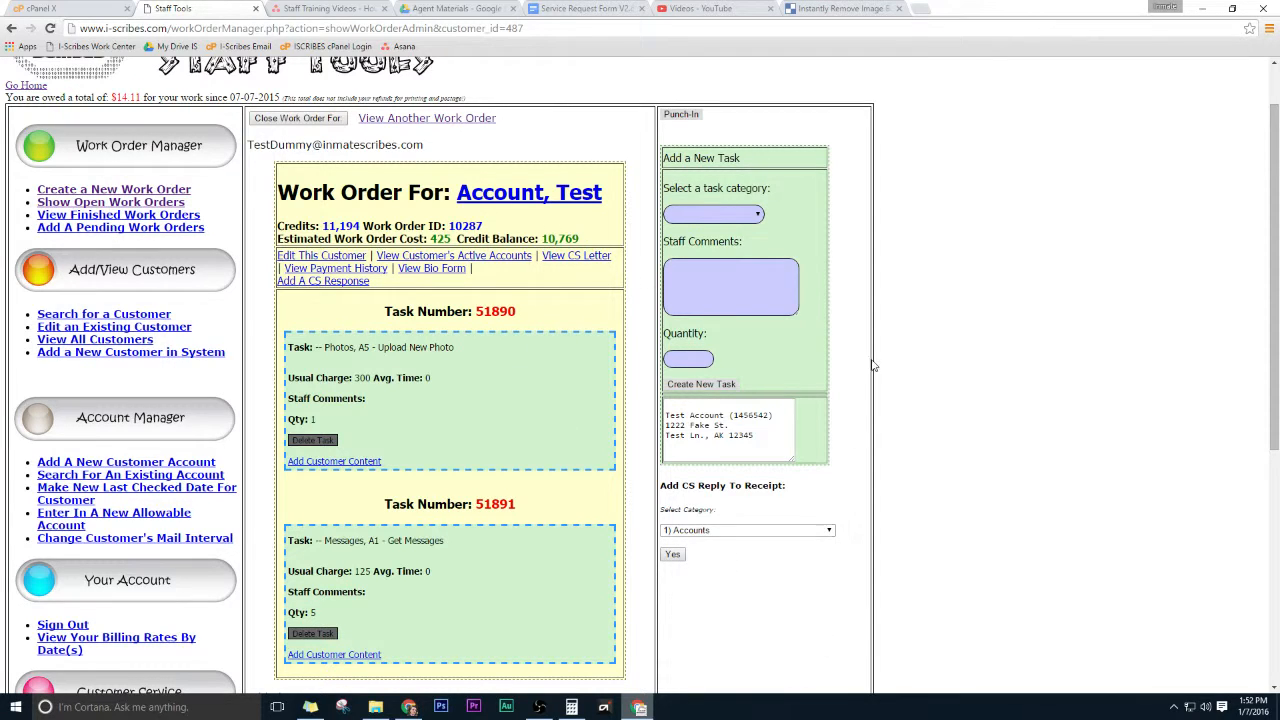
{"action": "scroll", "coordinate": [360, 500], "scroll_direction": "down", "scroll_amount": 2}
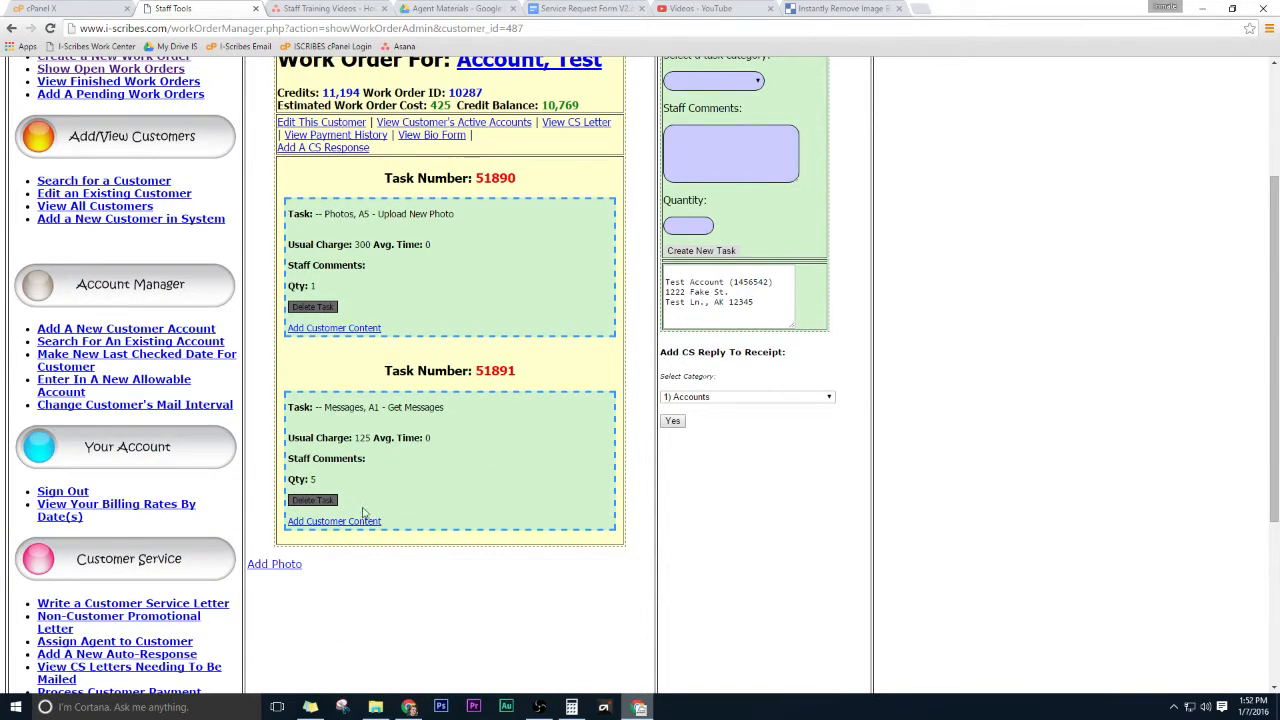
{"action": "scroll", "coordinate": [340, 530], "scroll_direction": "up", "scroll_amount": 2}
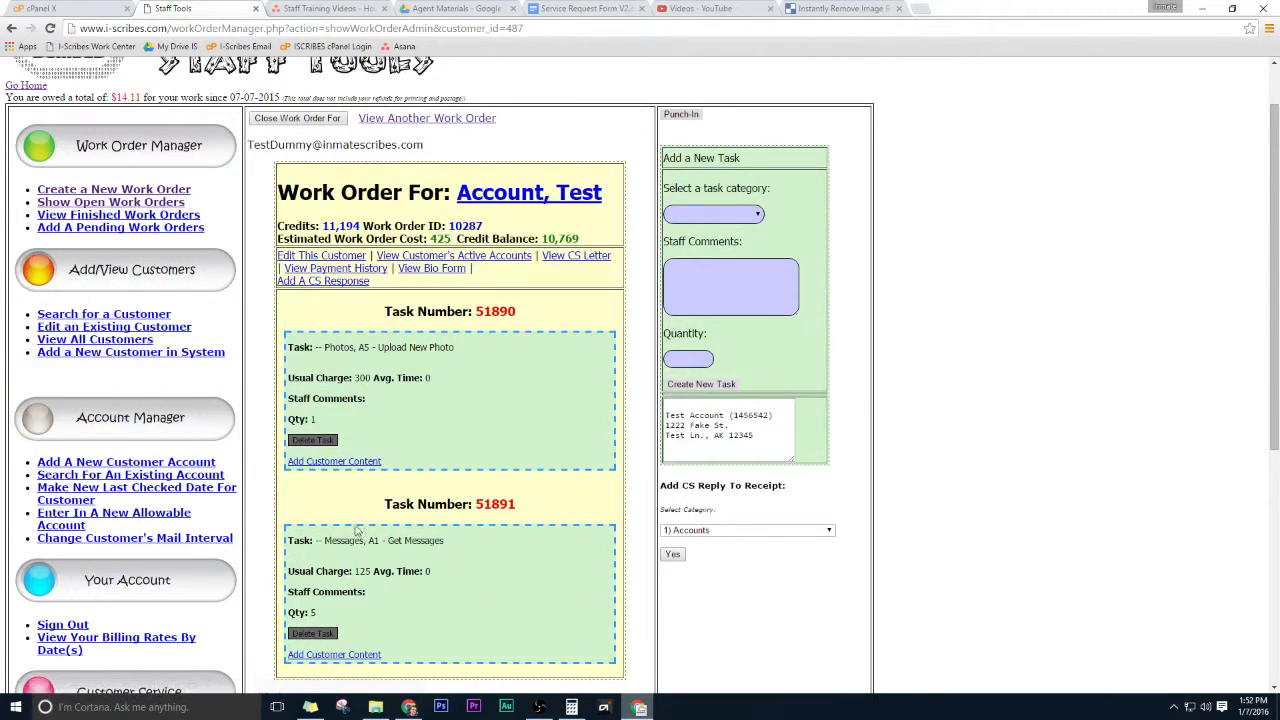
{"action": "left_click", "coordinate": [366, 463]}
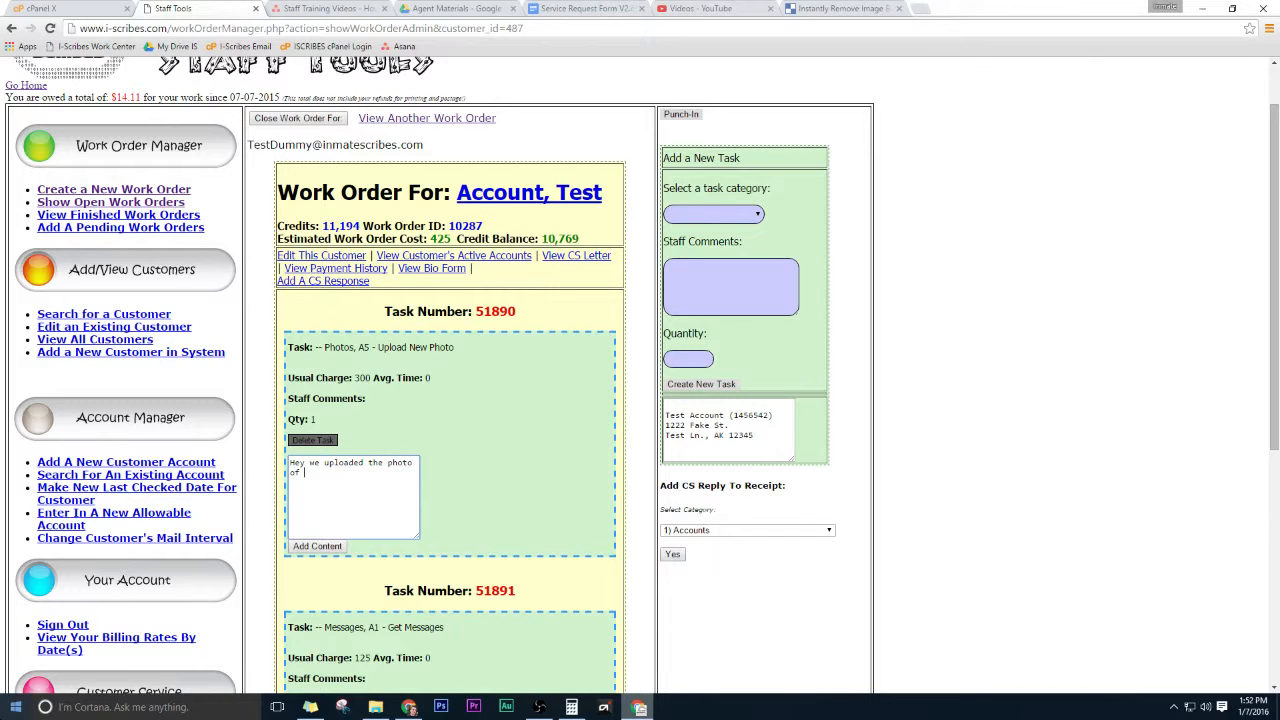
{"action": "type", "text": "Hey we uploaded the photo of you and your mother, hope this is satisfactory."}
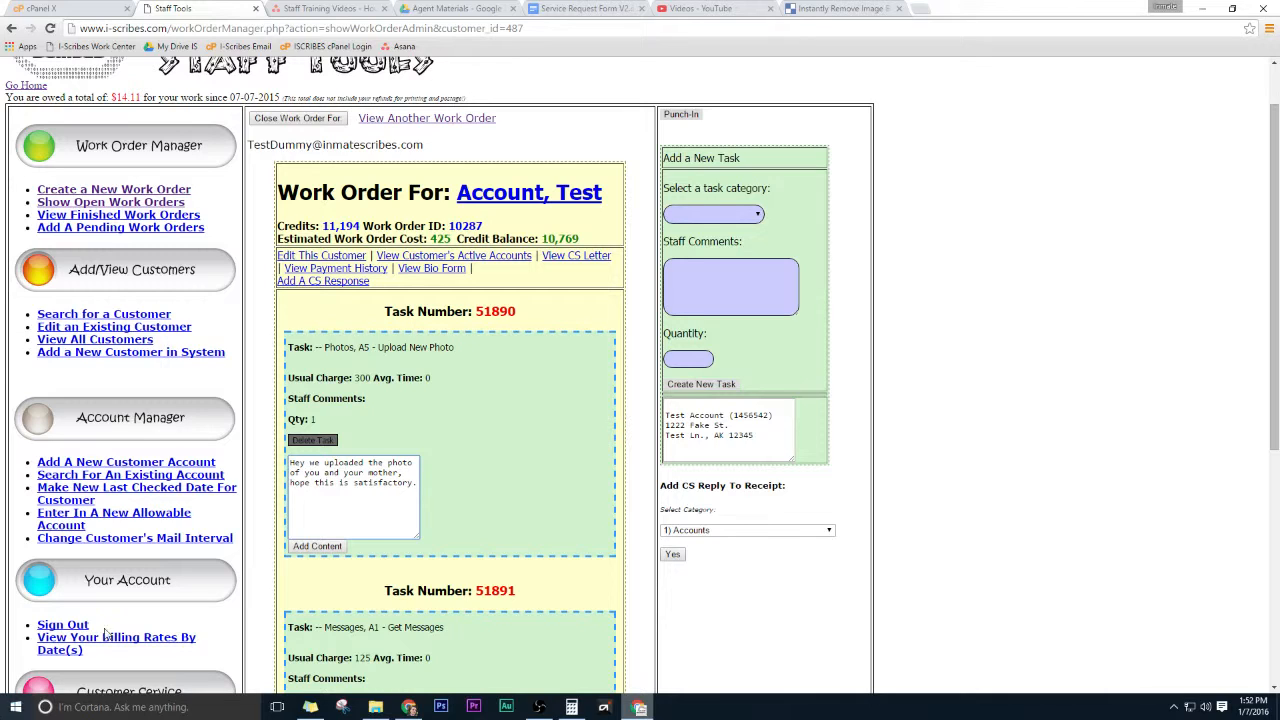
{"action": "left_click", "coordinate": [320, 549]}
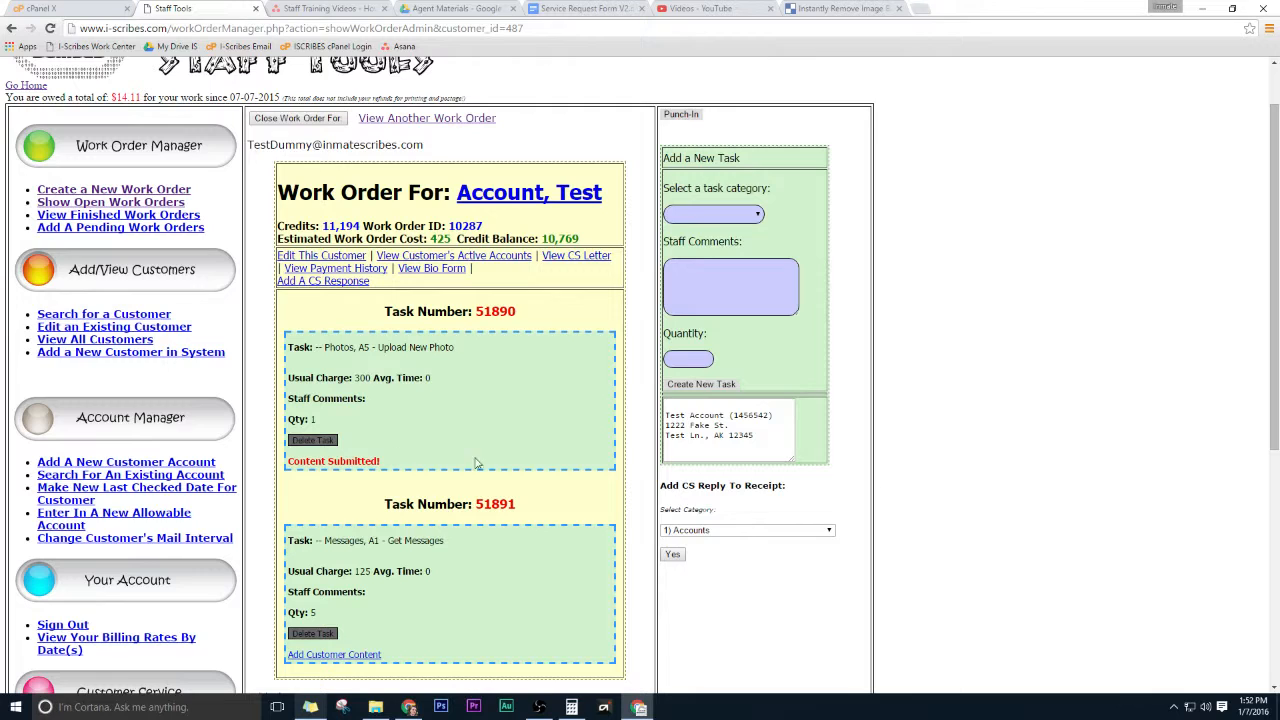
Delete the Get Messages task from the work order, confirming the deletion.
{"action": "scroll", "coordinate": [505, 462], "scroll_direction": "down", "scroll_amount": 2}
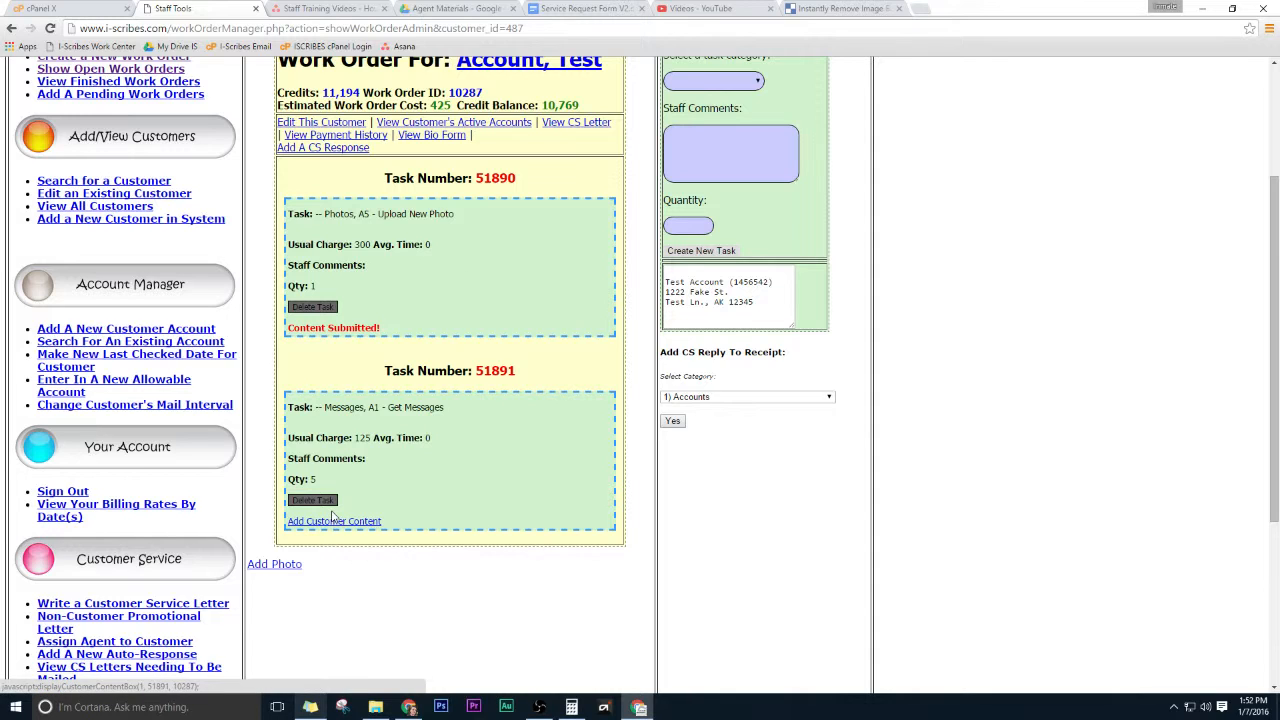
{"action": "left_click_drag", "start_coordinate": [309, 481], "coordinate": [319, 479]}
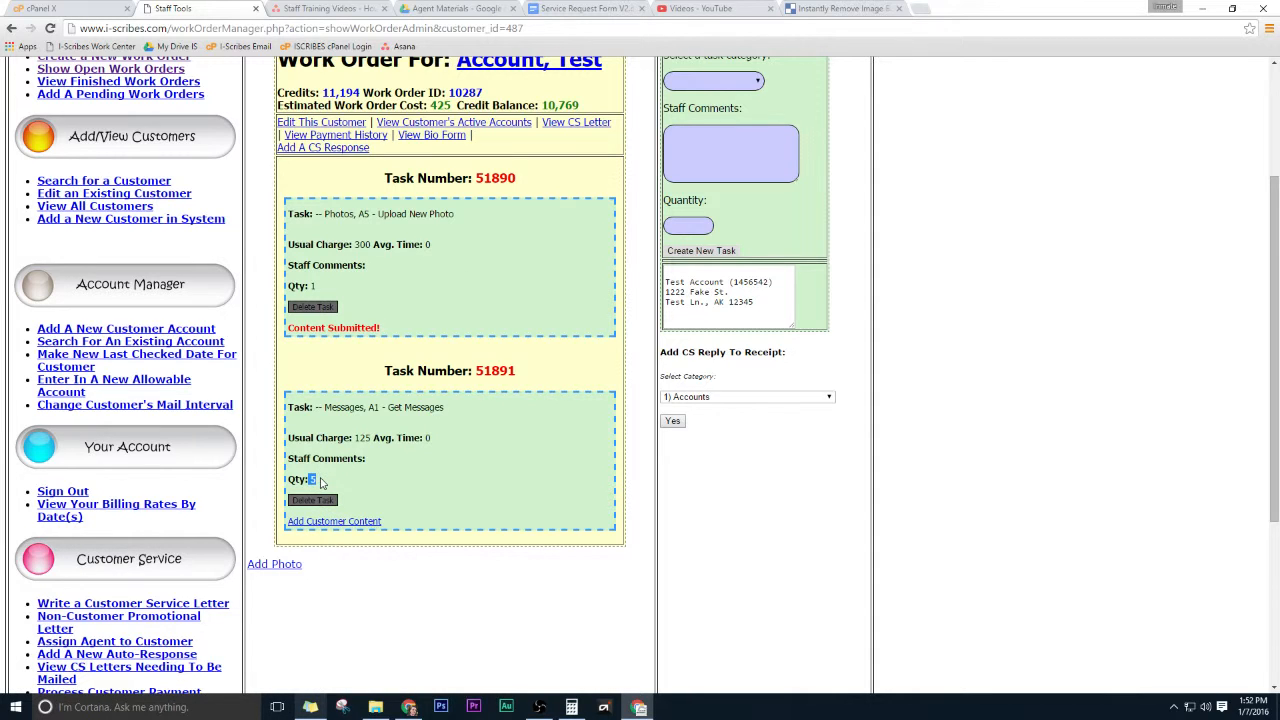
{"action": "left_click", "coordinate": [321, 483]}
{"action": "left_click", "coordinate": [313, 500]}
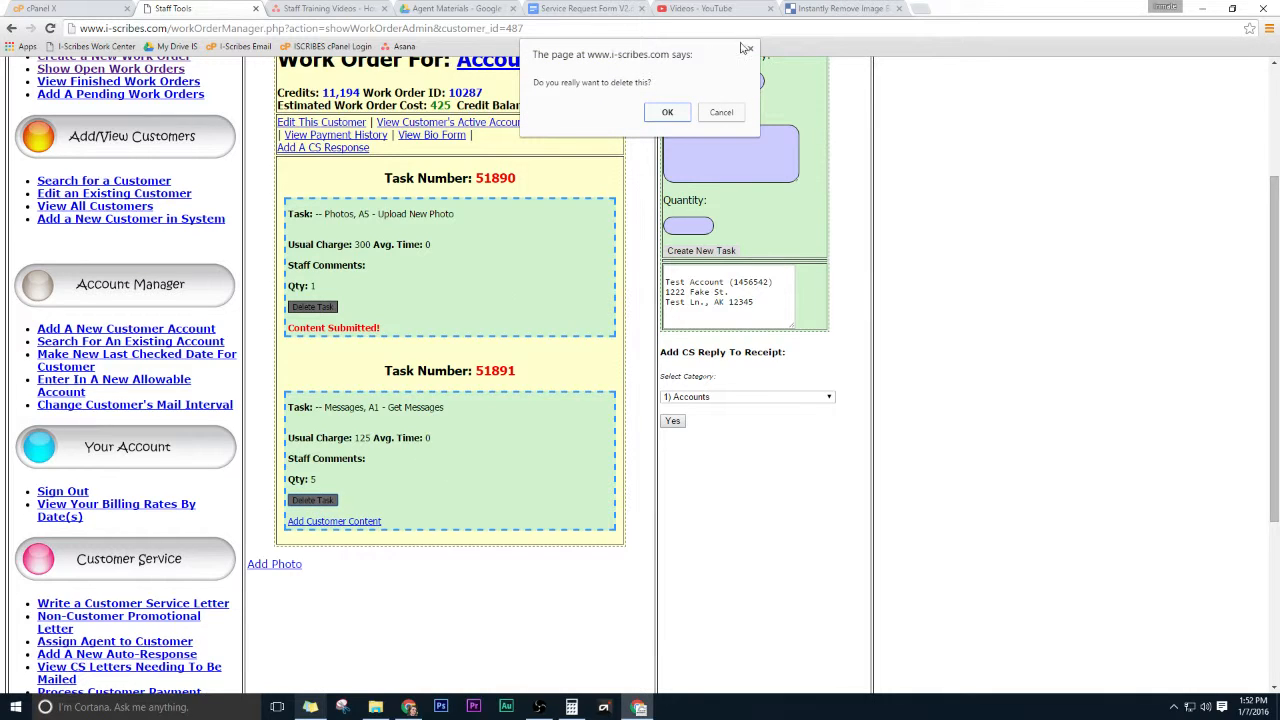
{"action": "left_click", "coordinate": [667, 112]}
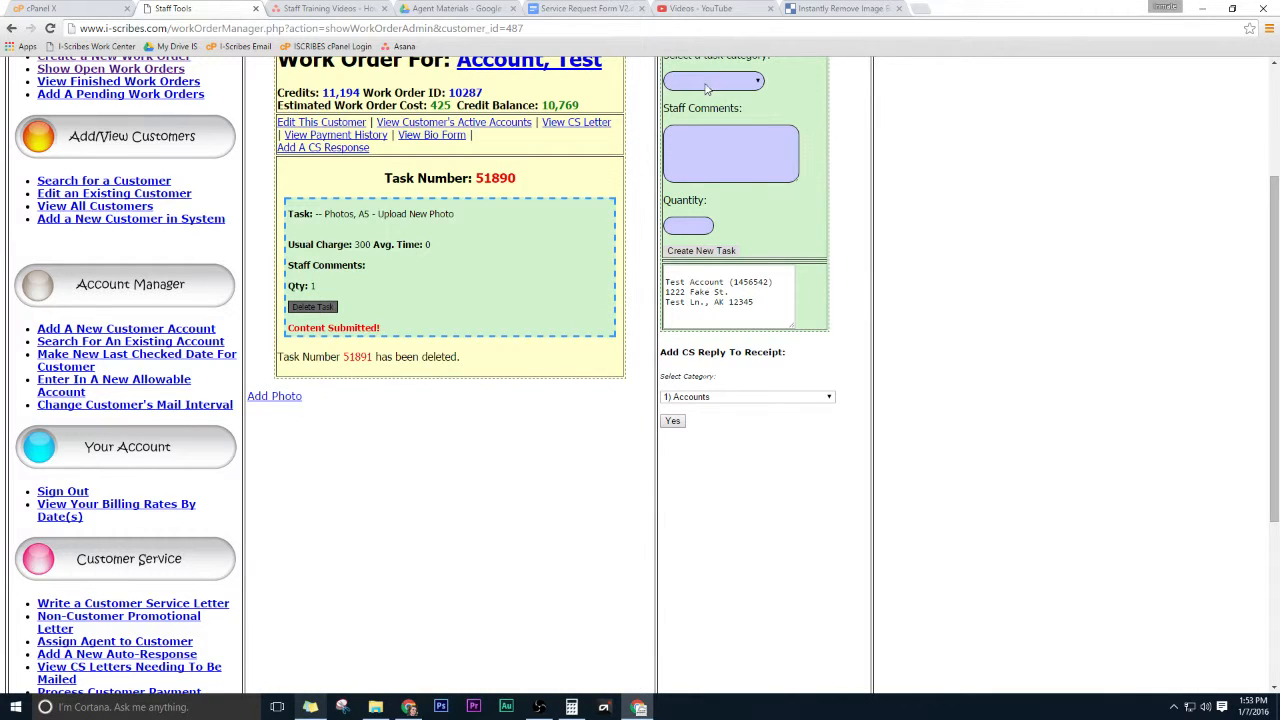
Create a new Messages task, A1 - Get Messages, with quantity 8.
{"action": "left_click", "coordinate": [707, 83]}
{"action": "left_click", "coordinate": [705, 140]}
{"action": "left_click", "coordinate": [697, 113]}
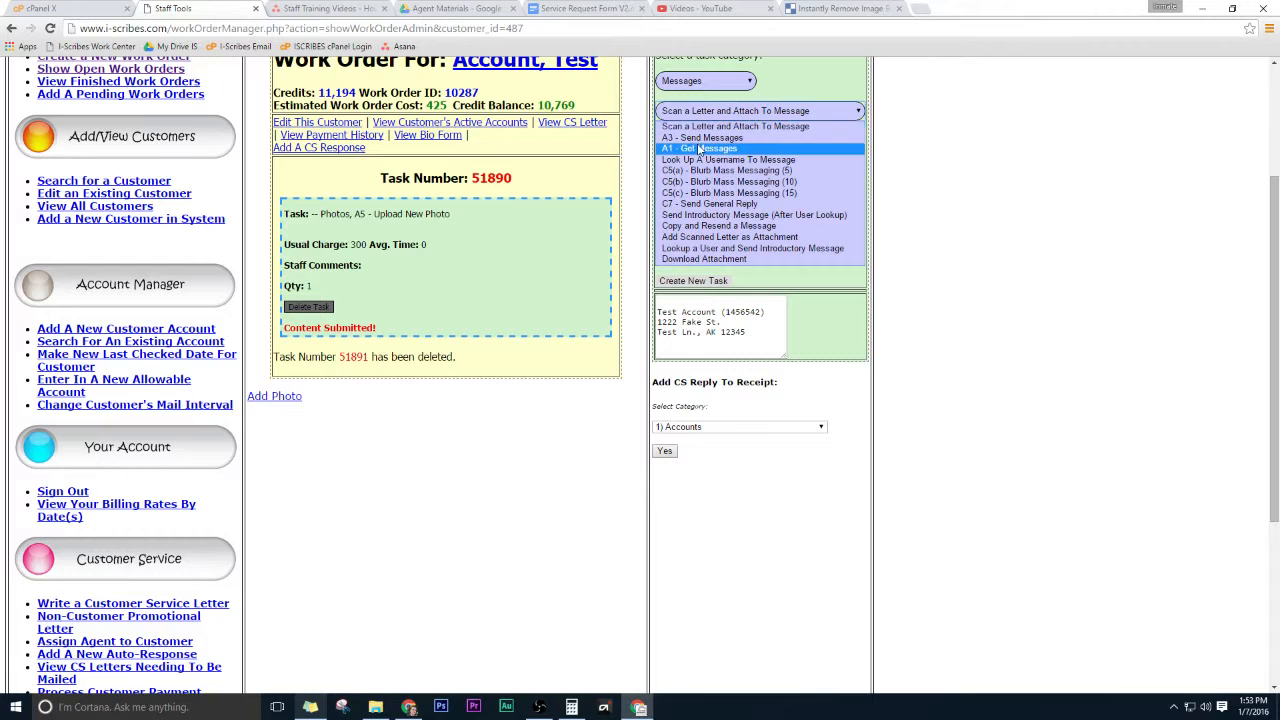
{"action": "left_click", "coordinate": [698, 148]}
{"action": "left_click", "coordinate": [687, 262]}
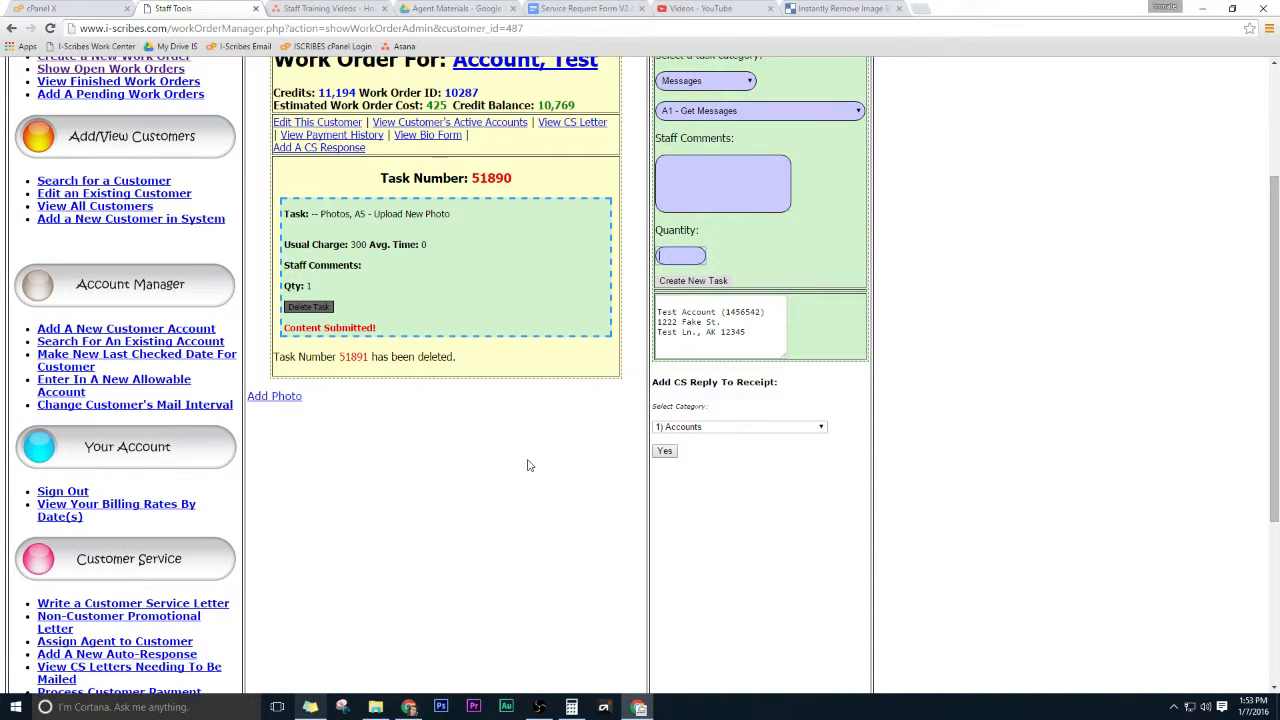
{"action": "left_click", "coordinate": [705, 281]}
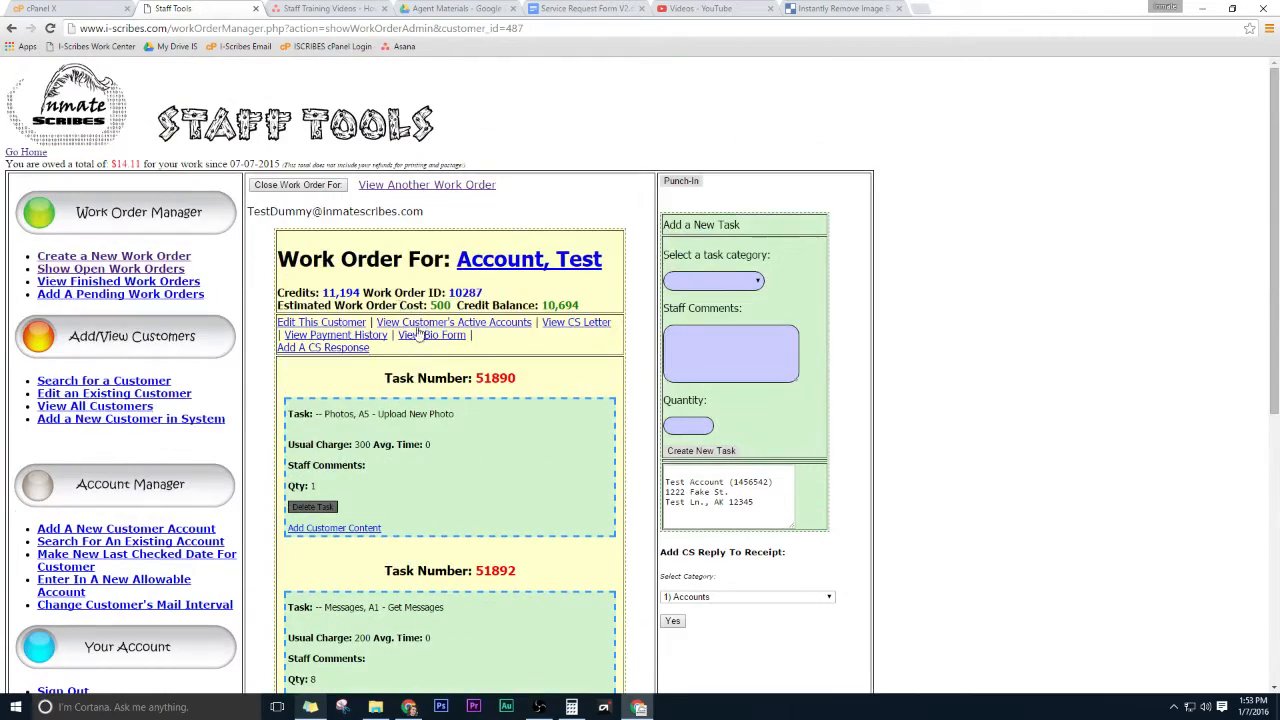
Select and copy the customer's mailing address and e-mail address from the work order.
{"action": "scroll", "coordinate": [430, 408], "scroll_direction": "down", "scroll_amount": 3}
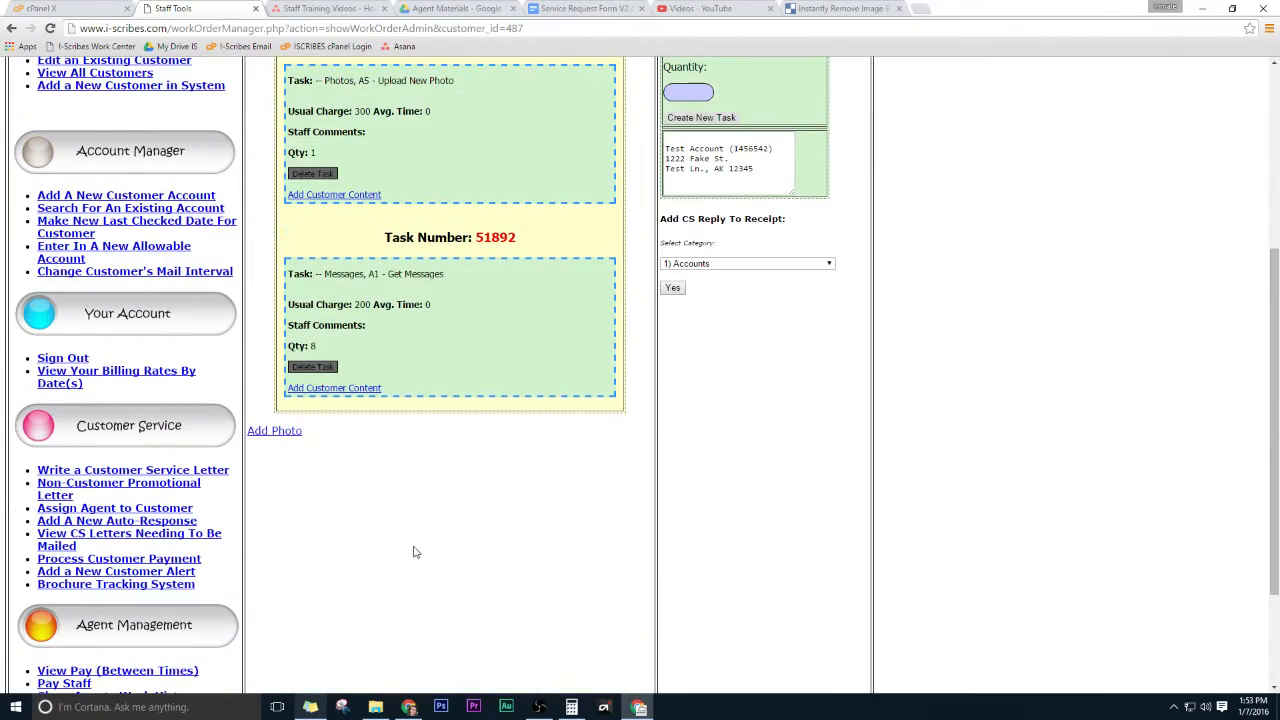
{"action": "scroll", "coordinate": [500, 526], "scroll_direction": "up", "scroll_amount": 3}
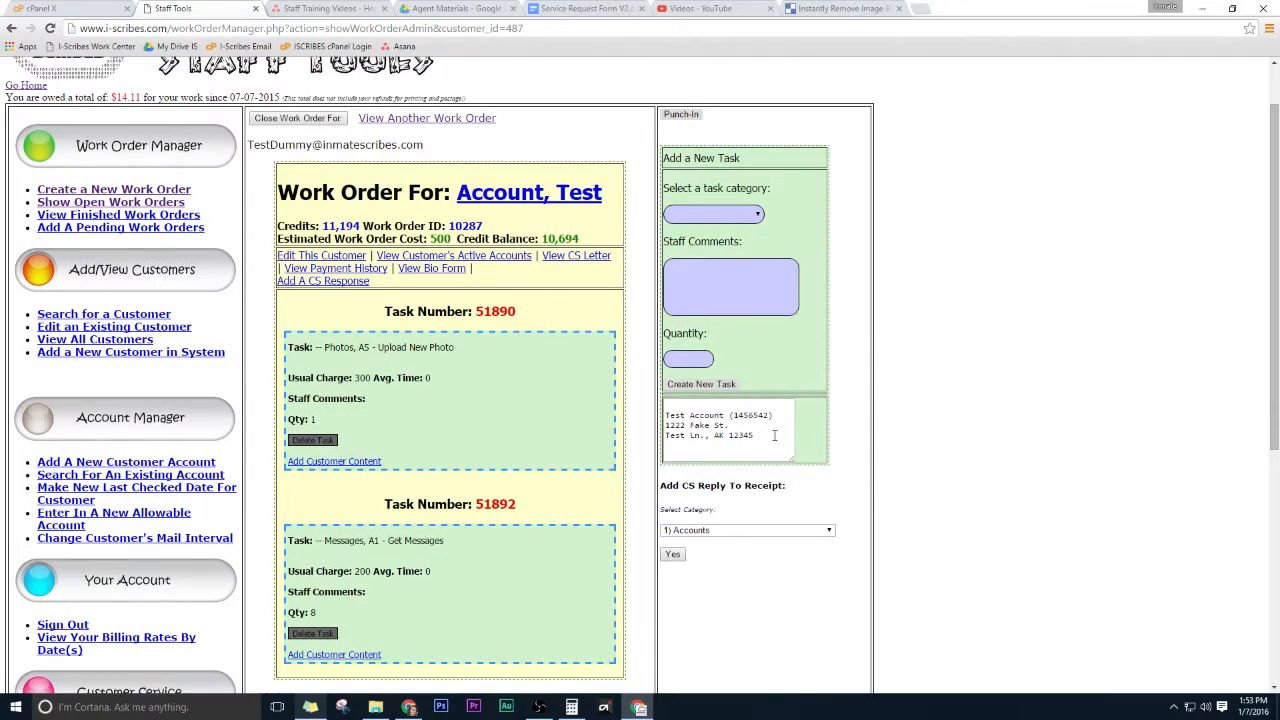
{"action": "left_click_drag", "start_coordinate": [774, 435], "coordinate": [649, 412]}
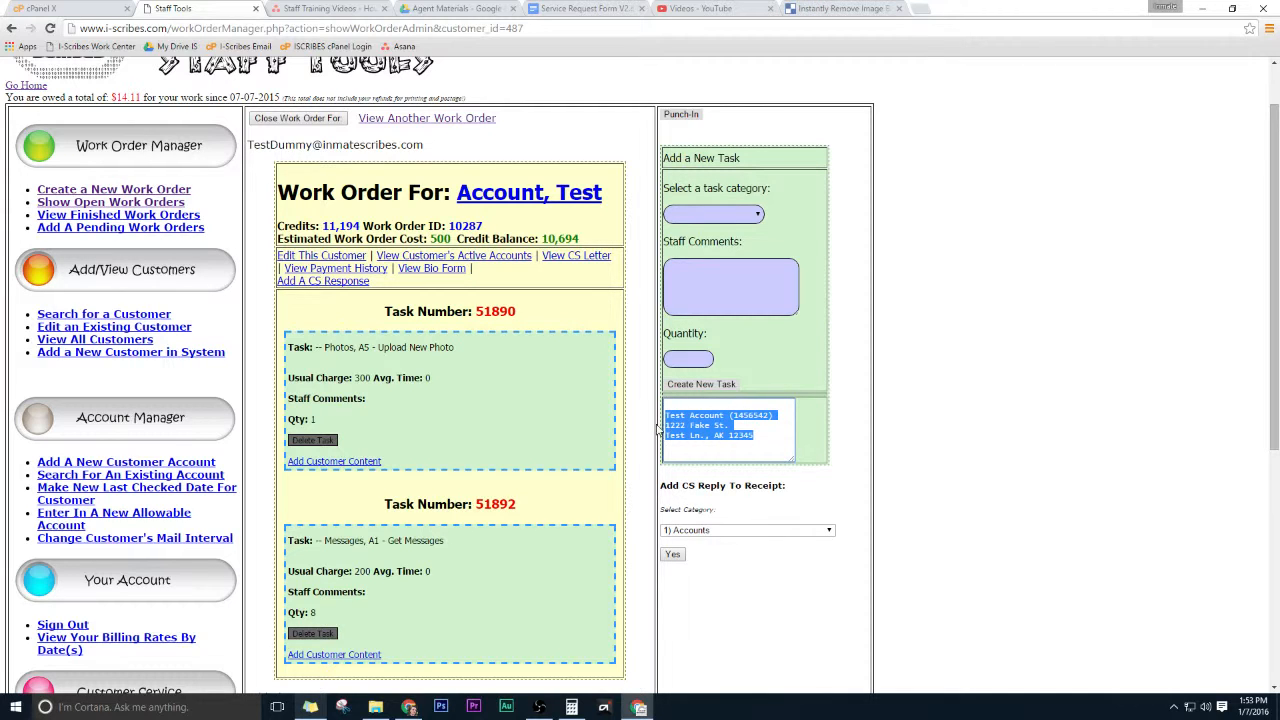
{"action": "right_click", "coordinate": [720, 415]}
{"action": "left_click", "coordinate": [733, 447]}
{"action": "left_click", "coordinate": [758, 435]}
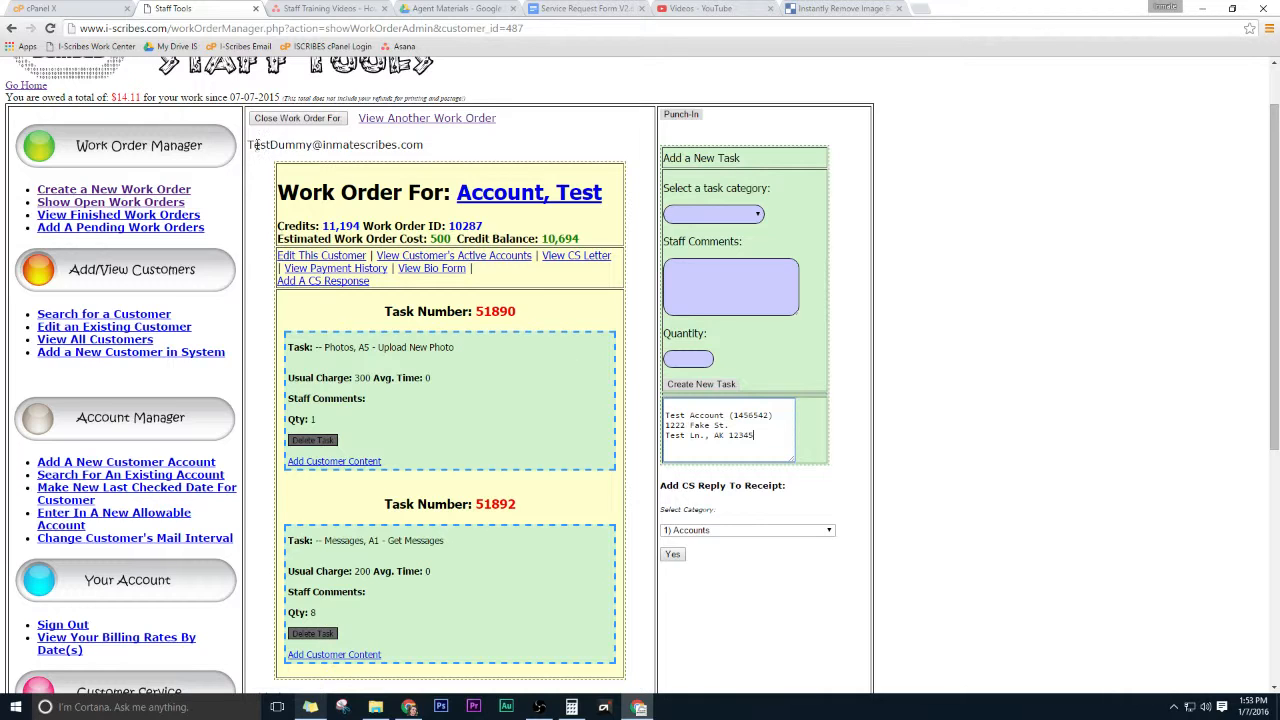
{"action": "left_click_drag", "start_coordinate": [249, 145], "coordinate": [420, 152]}
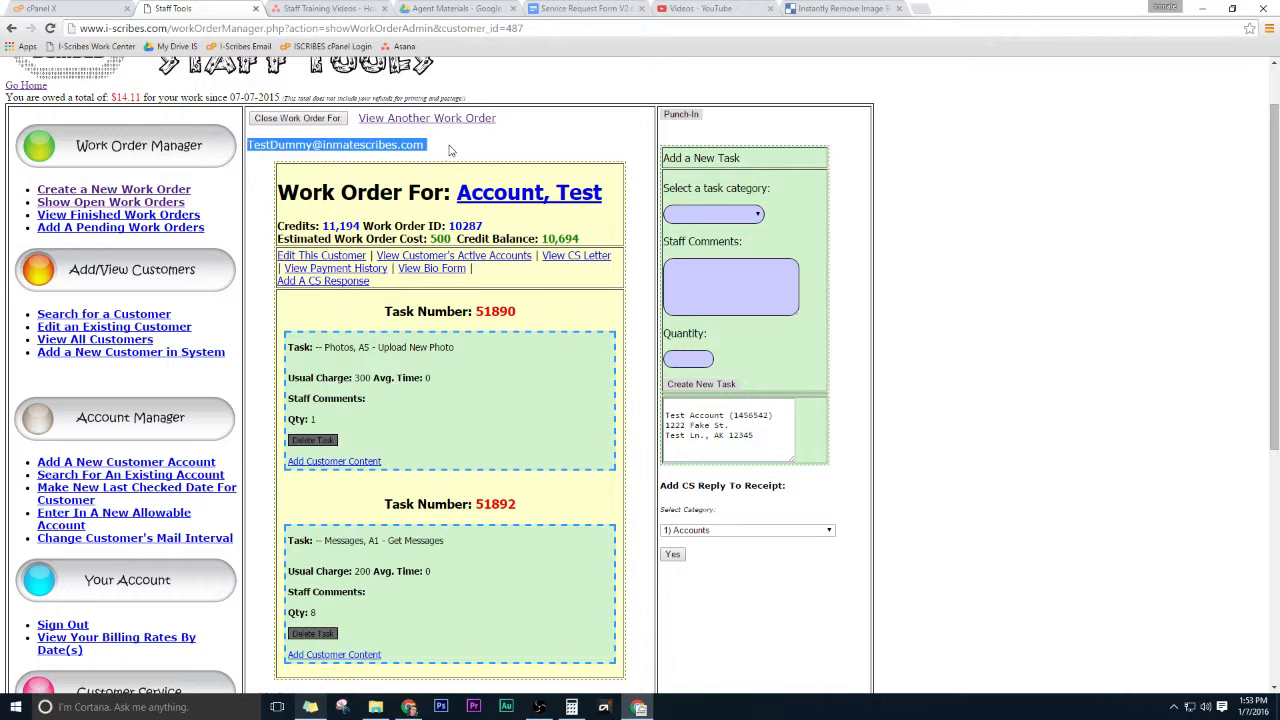
{"action": "left_click", "coordinate": [760, 443]}
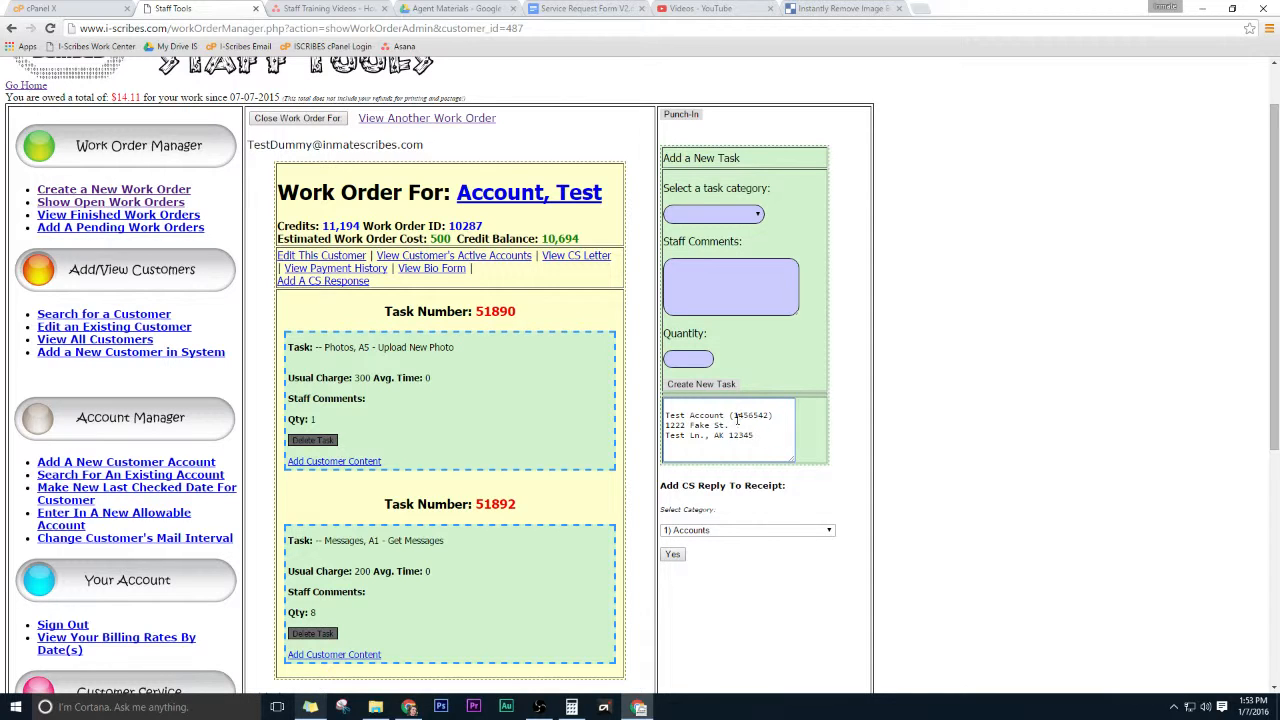
{"action": "left_click_drag", "start_coordinate": [727, 414], "coordinate": [664, 414]}
{"action": "left_click", "coordinate": [709, 435]}
{"action": "left_click", "coordinate": [740, 530]}
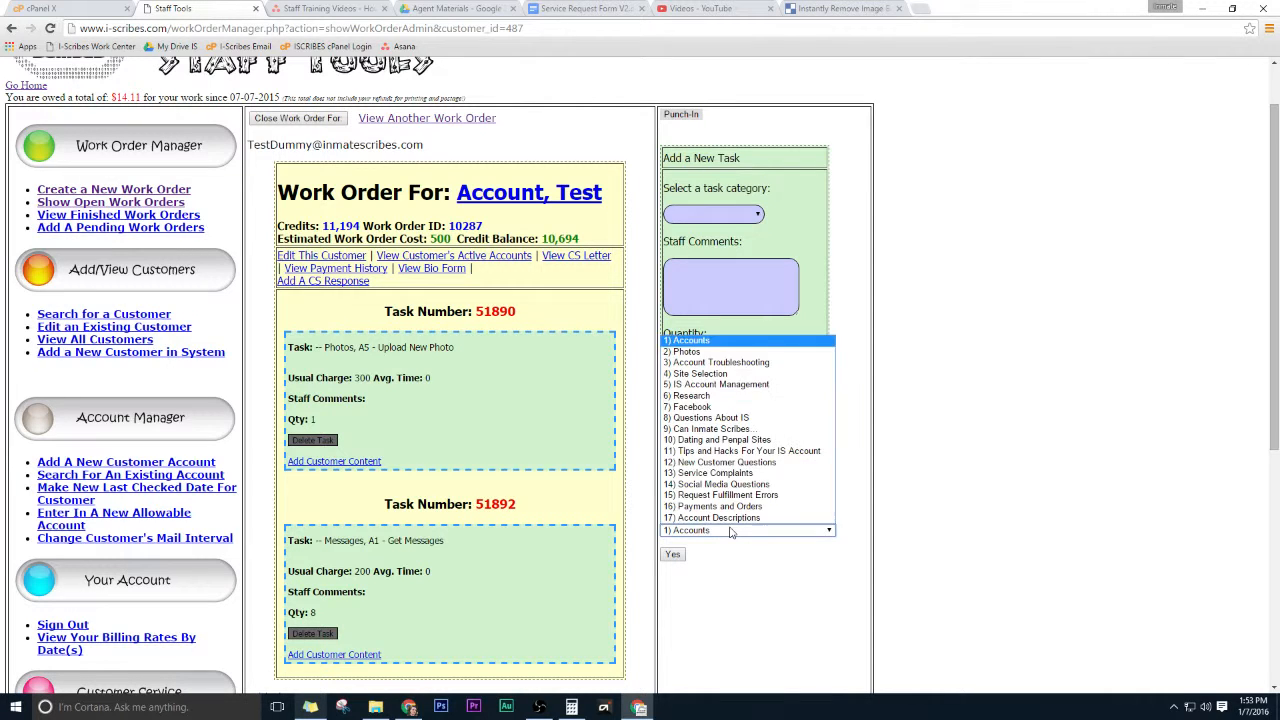
{"action": "left_click", "coordinate": [720, 352]}
{"action": "left_click", "coordinate": [710, 585]}
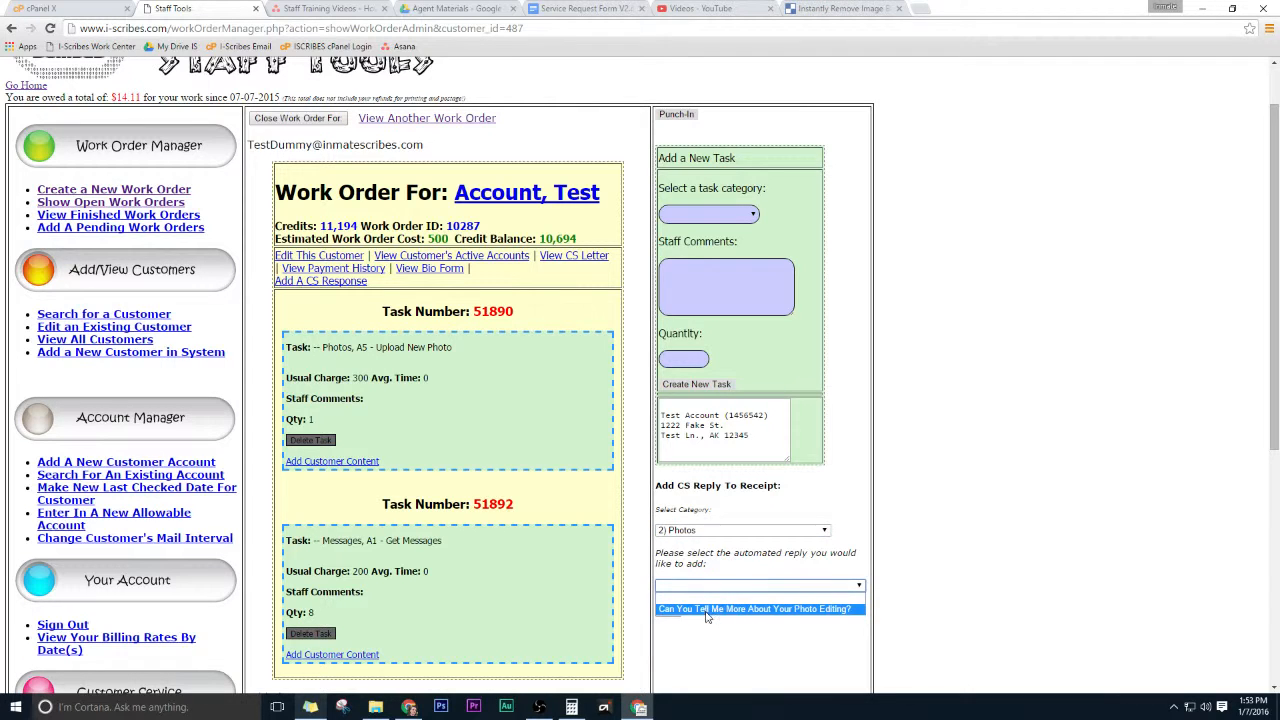
{"action": "left_click", "coordinate": [706, 609]}
{"action": "scroll", "coordinate": [945, 495], "scroll_direction": "down", "scroll_amount": 3}
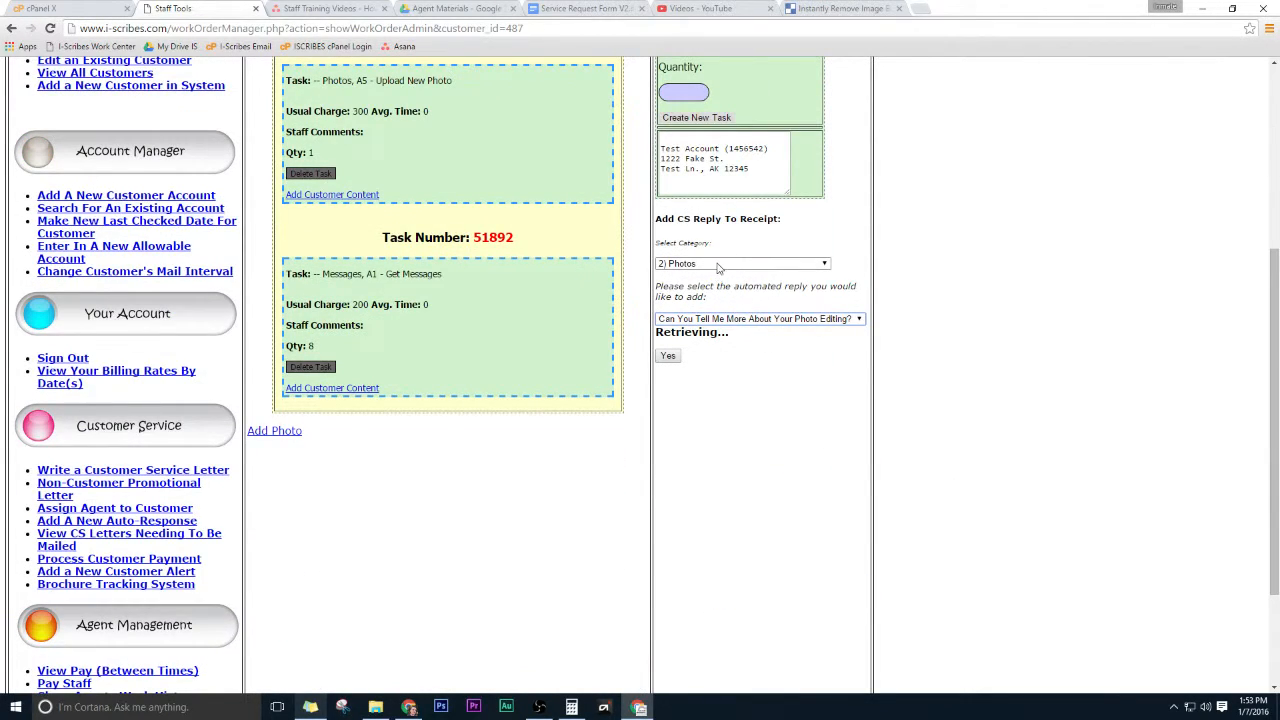
{"action": "left_click", "coordinate": [50, 28]}
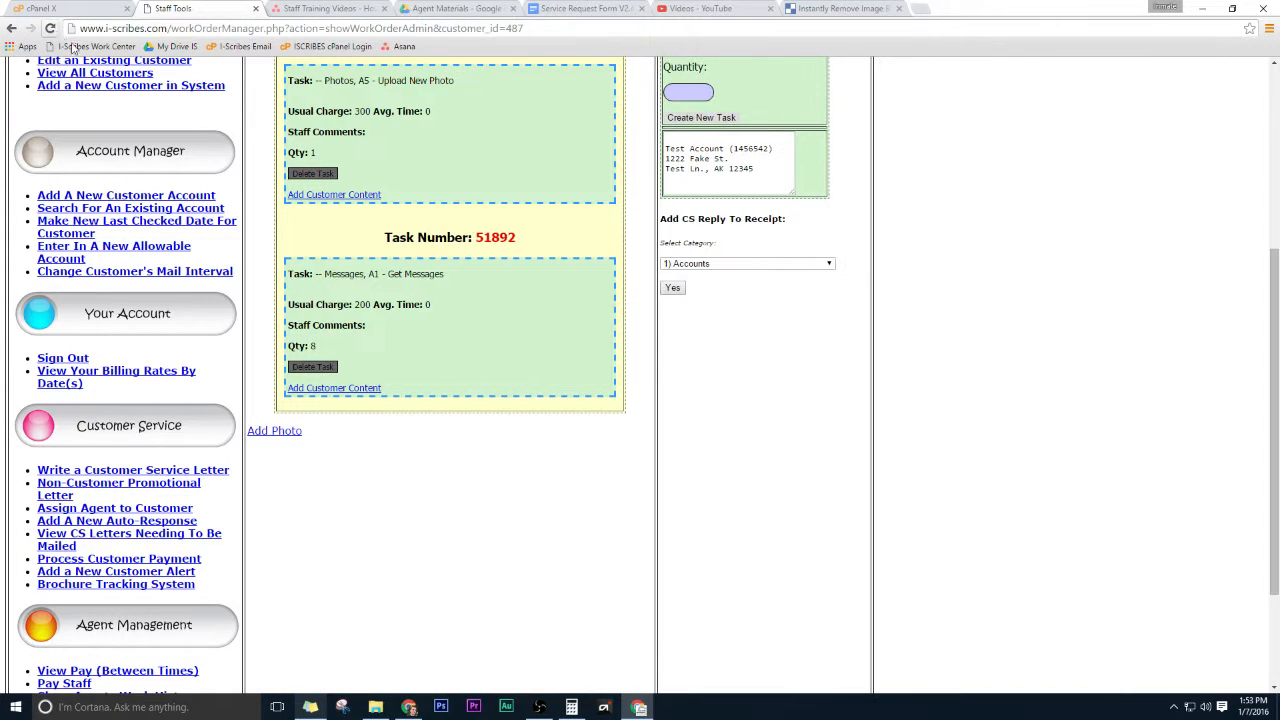
Add the Facebook CS reply "What Does 'Following' Mean on Facebook?" to the receipt.
{"action": "left_click", "coordinate": [760, 264]}
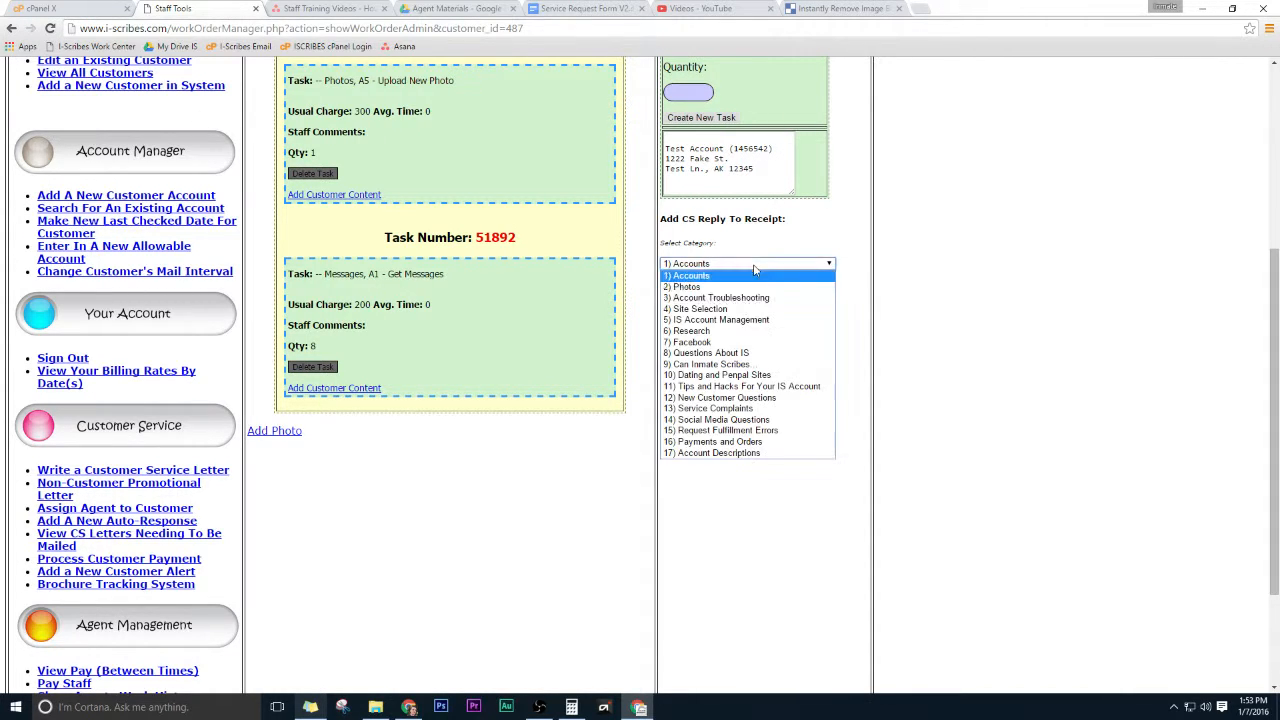
{"action": "left_click", "coordinate": [733, 345]}
{"action": "left_click", "coordinate": [720, 320]}
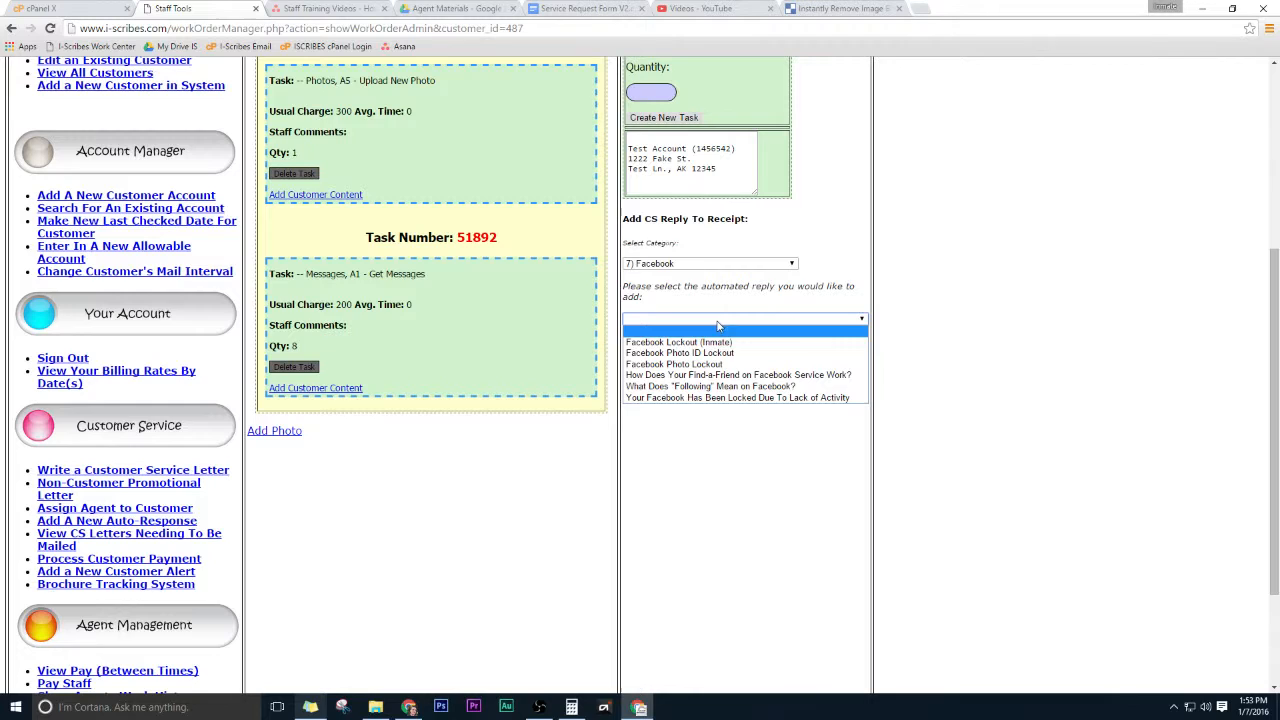
{"action": "left_click", "coordinate": [720, 387]}
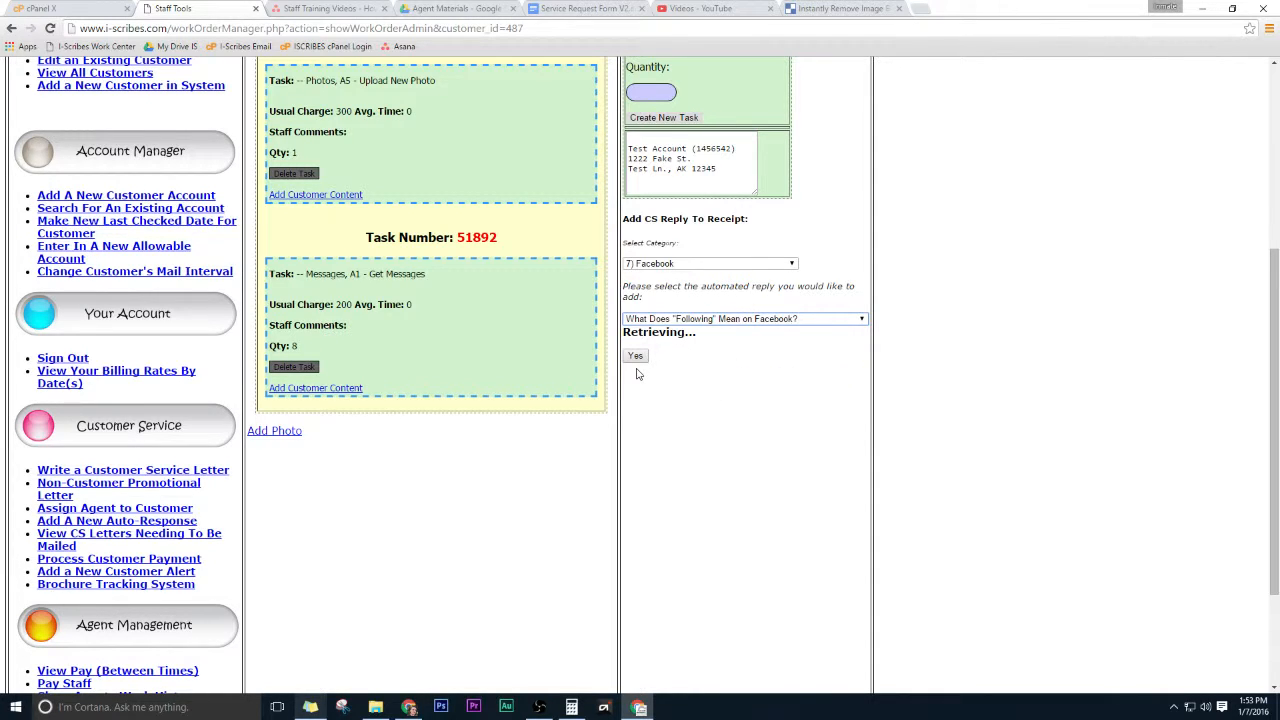
{"action": "left_click", "coordinate": [636, 358]}
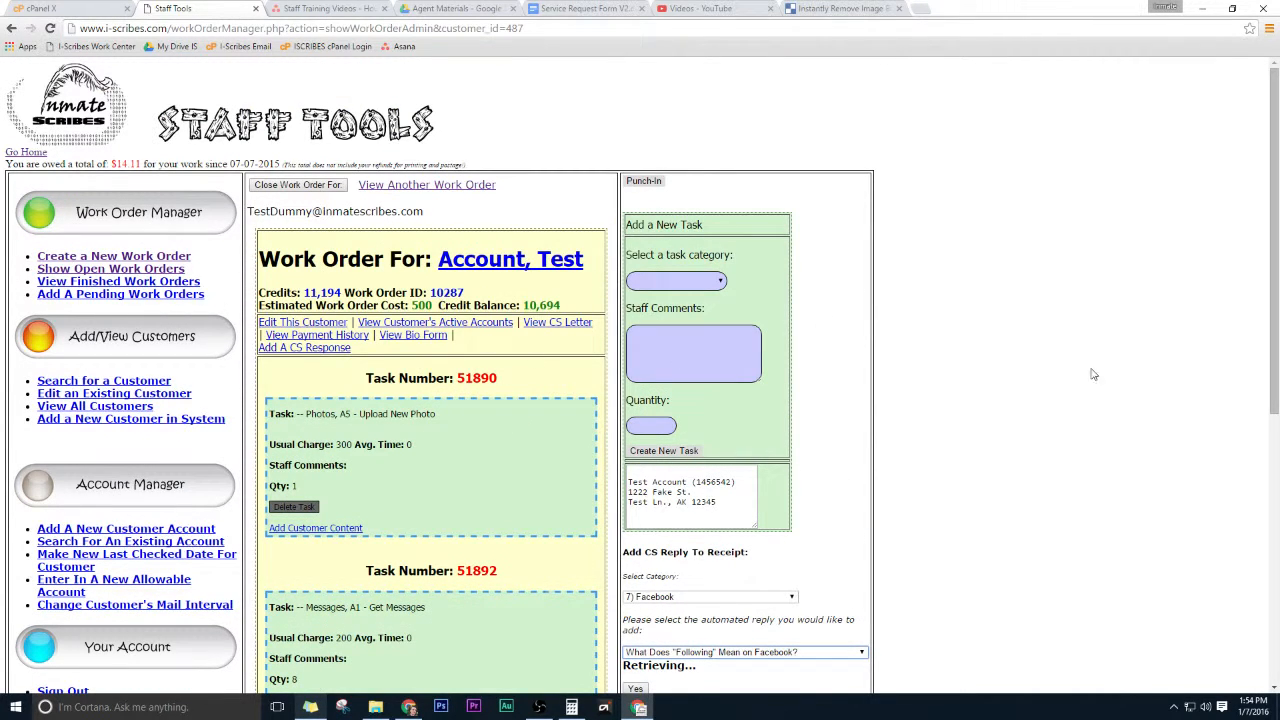
{"action": "scroll", "coordinate": [980, 443], "scroll_direction": "down", "scroll_amount": 3}
{"action": "scroll", "coordinate": [980, 450], "scroll_direction": "up", "scroll_amount": 1}
{"action": "scroll", "coordinate": [982, 452], "scroll_direction": "up", "scroll_amount": 2}
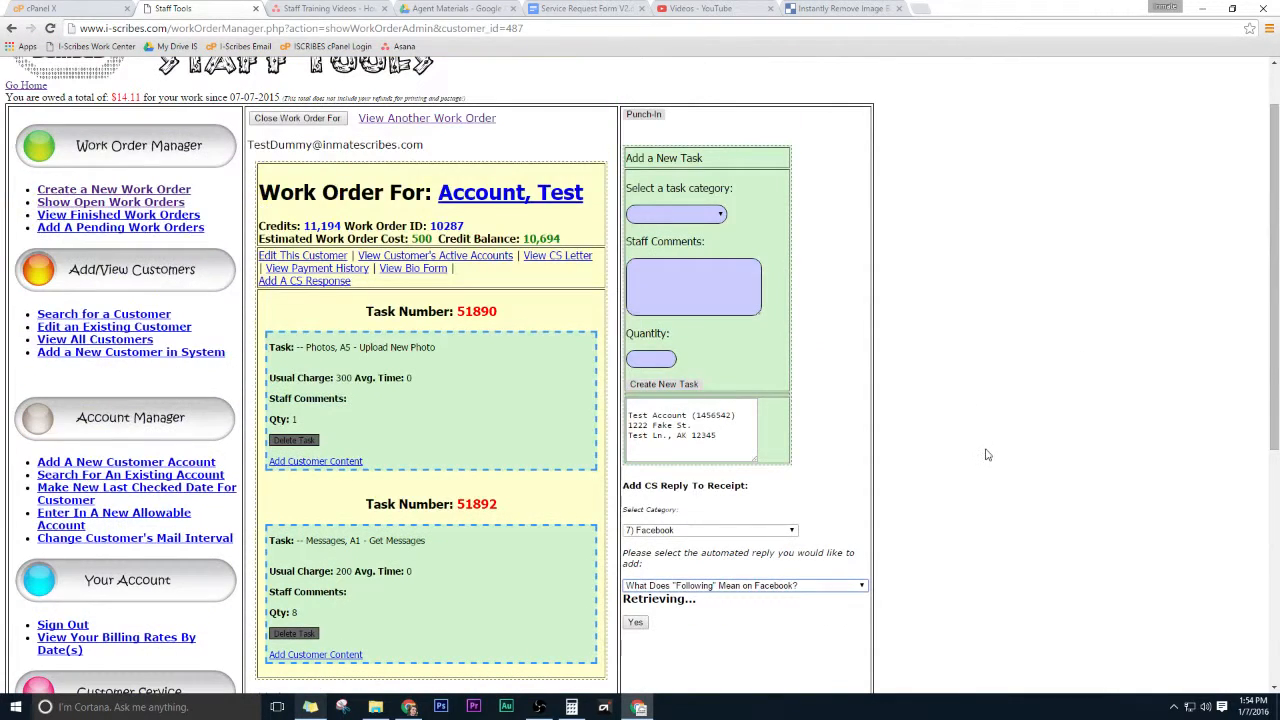